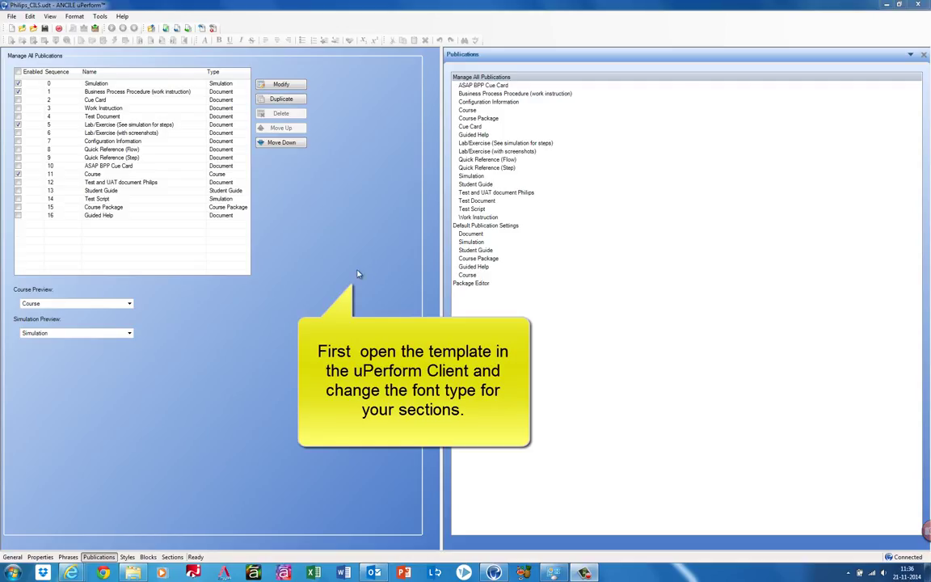
Show the Philips_CILS template's style list instead of its publication settings
click(134, 558)
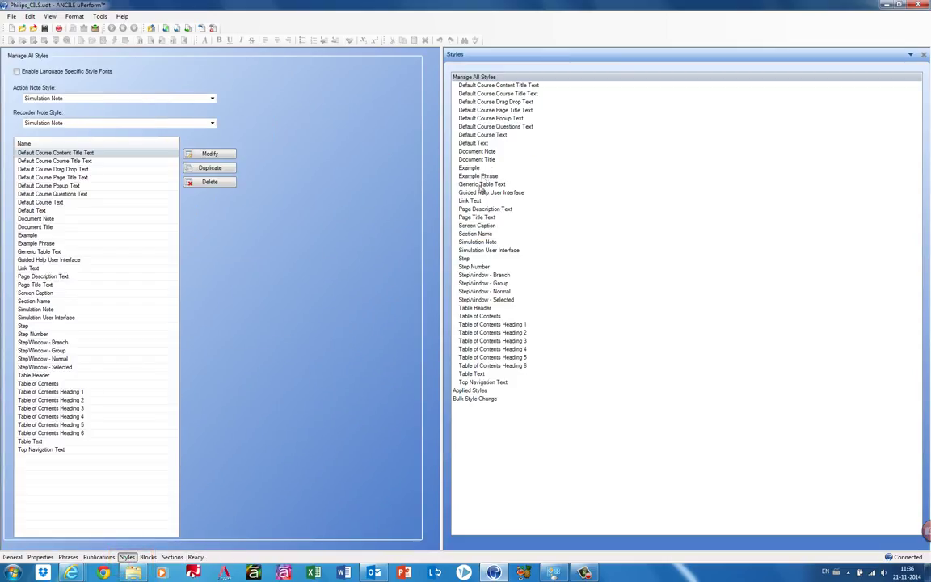
Confirm Default Text and Document Title use Calibri, then bring up Bulk Style Change
click(475, 143)
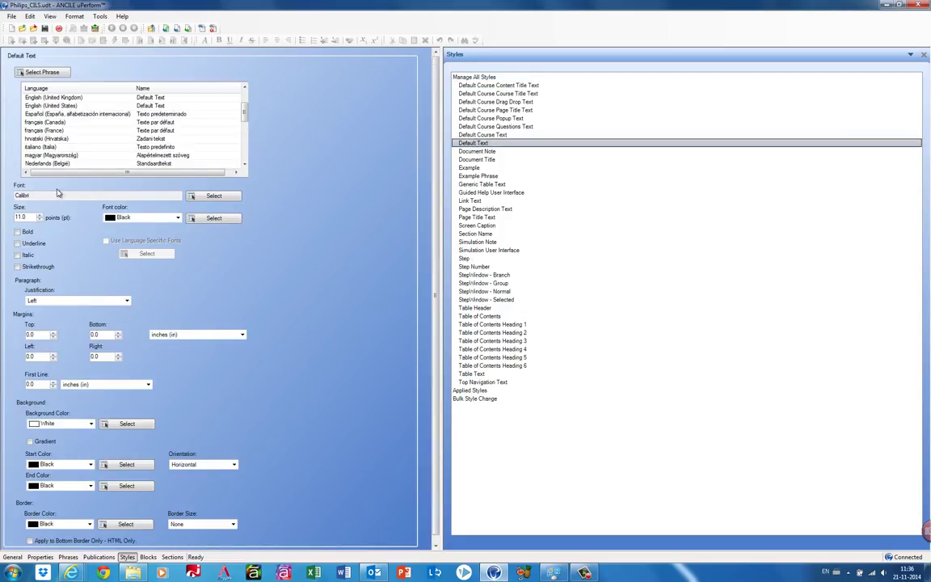
double_click(22, 195)
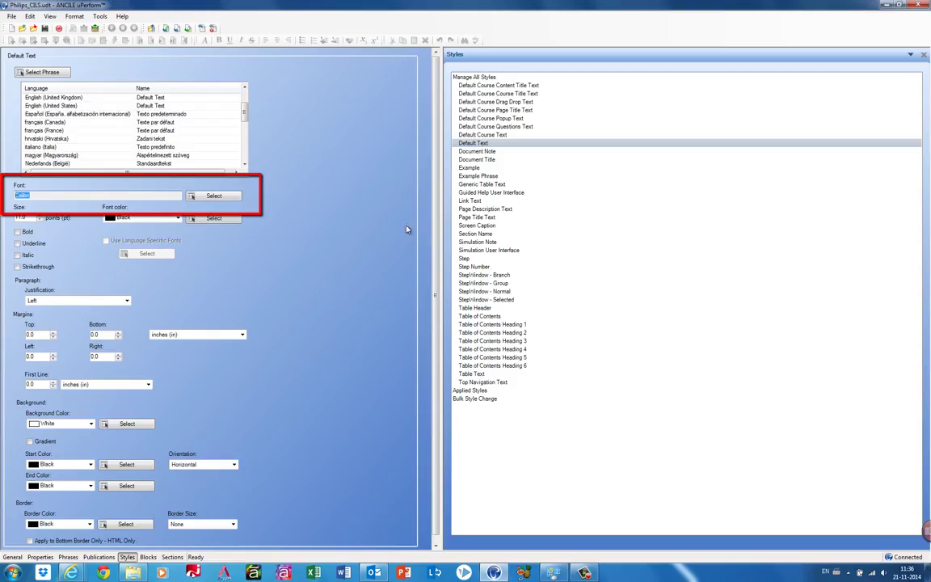
click(477, 159)
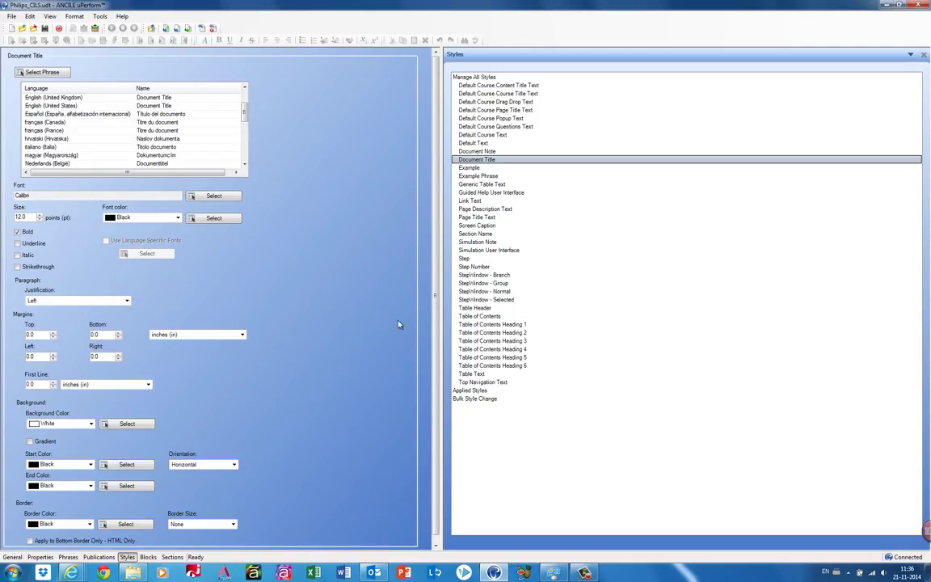
click(474, 400)
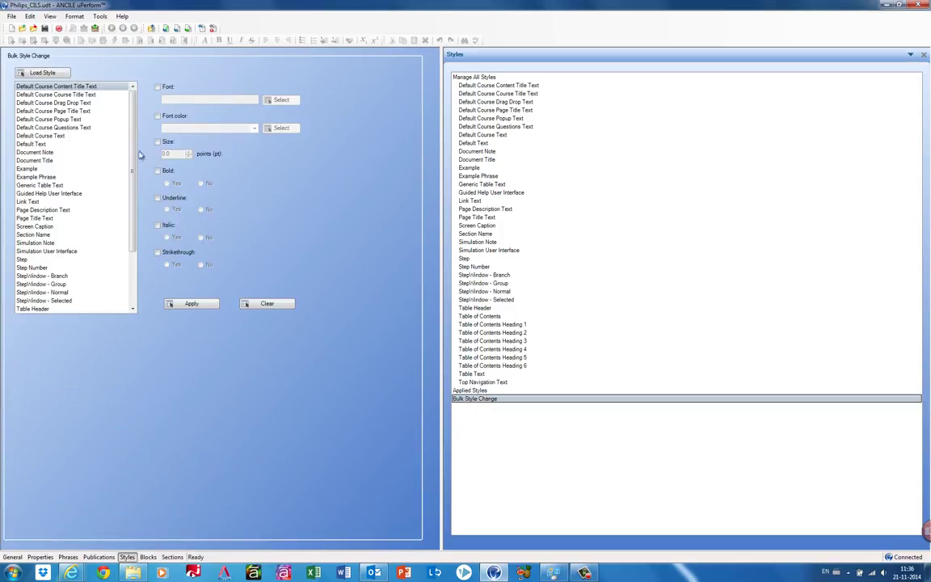
Load Calibri, black, 20 pt into the bulk change, with bold, underline, italic and strikethrough off
click(38, 73)
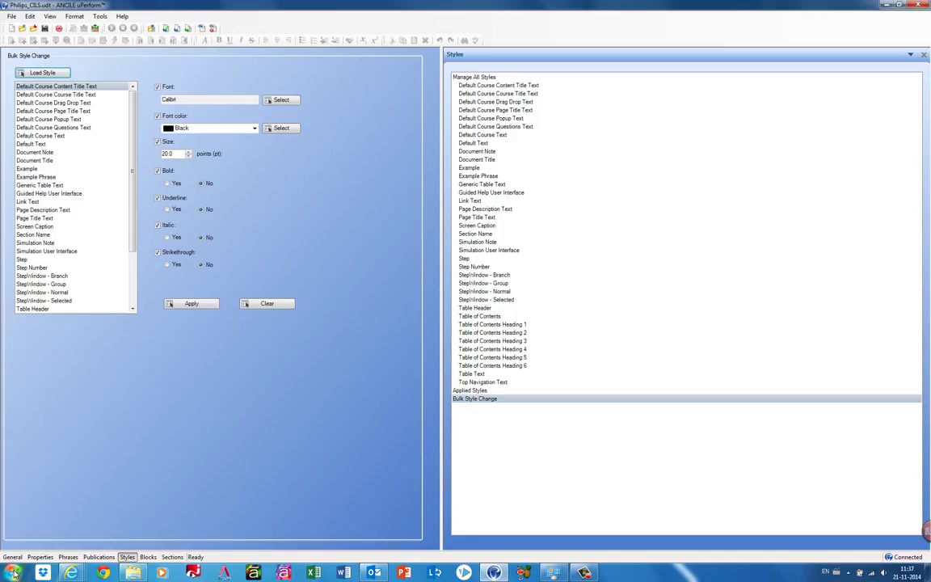
Find the Calibri font family in Control Panel's Fonts folder, copy it, and close the folder
click(13, 572)
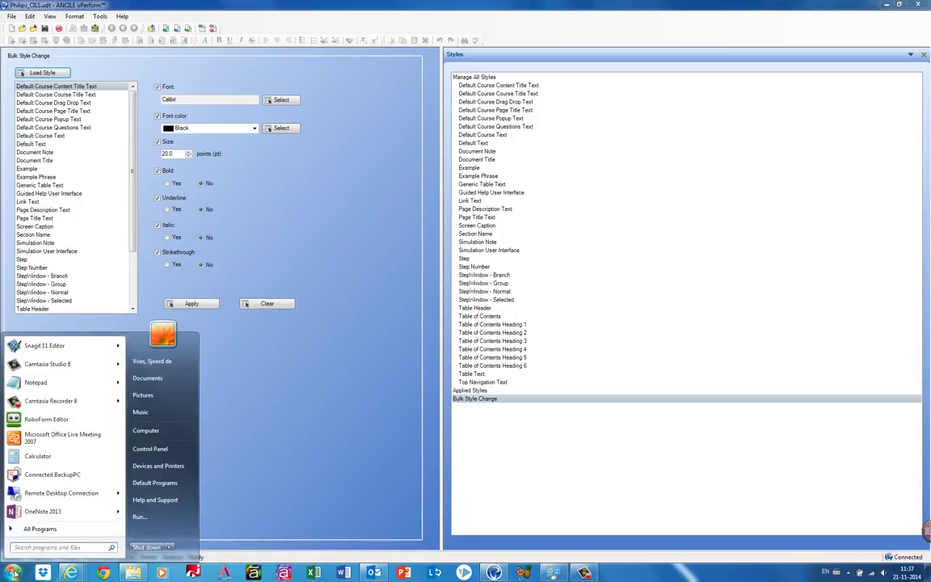
text(fonts)
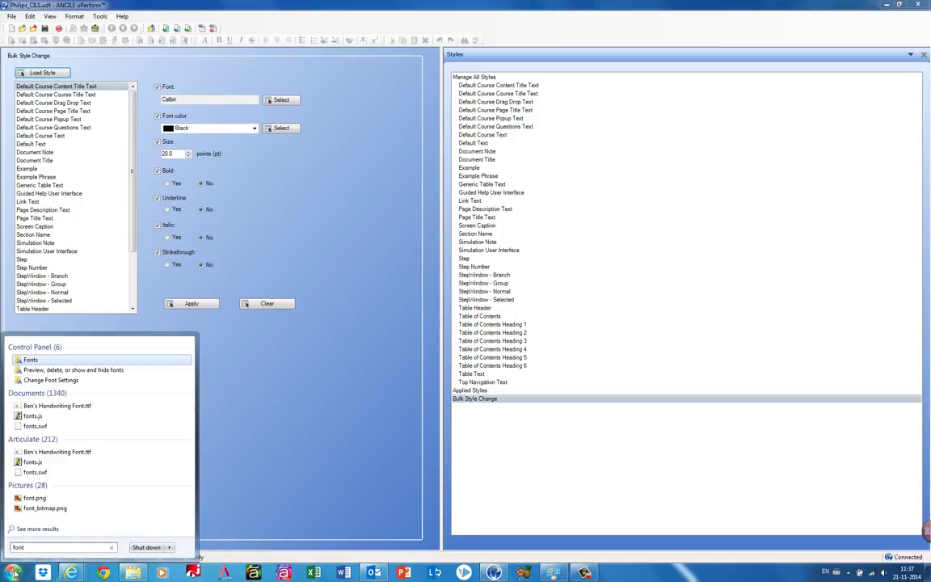
click(34, 361)
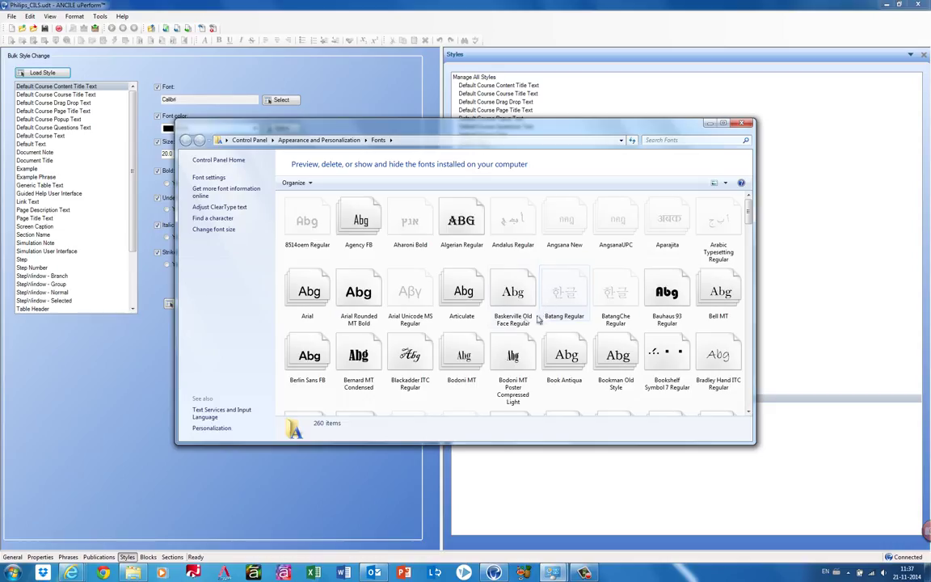
scroll(489, 339, down, 3)
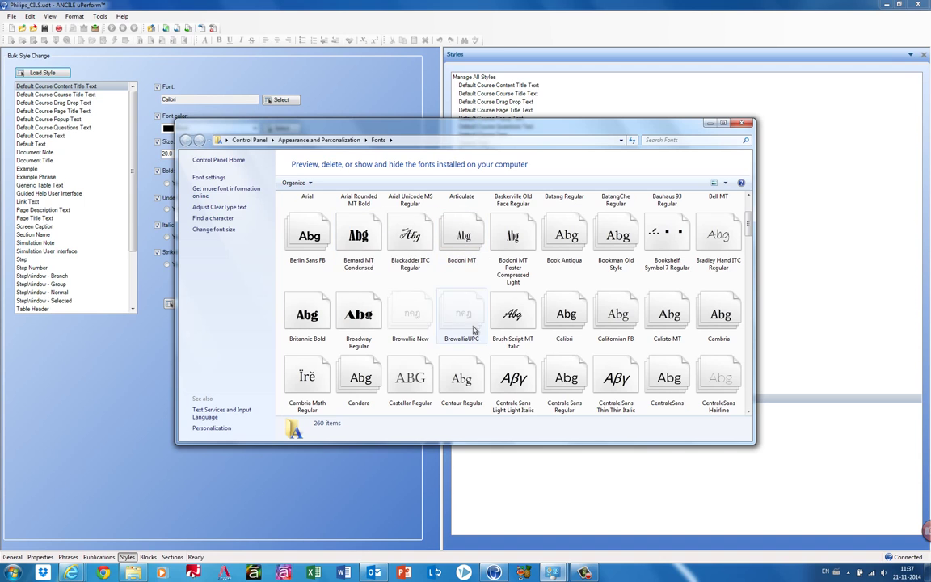
click(567, 315)
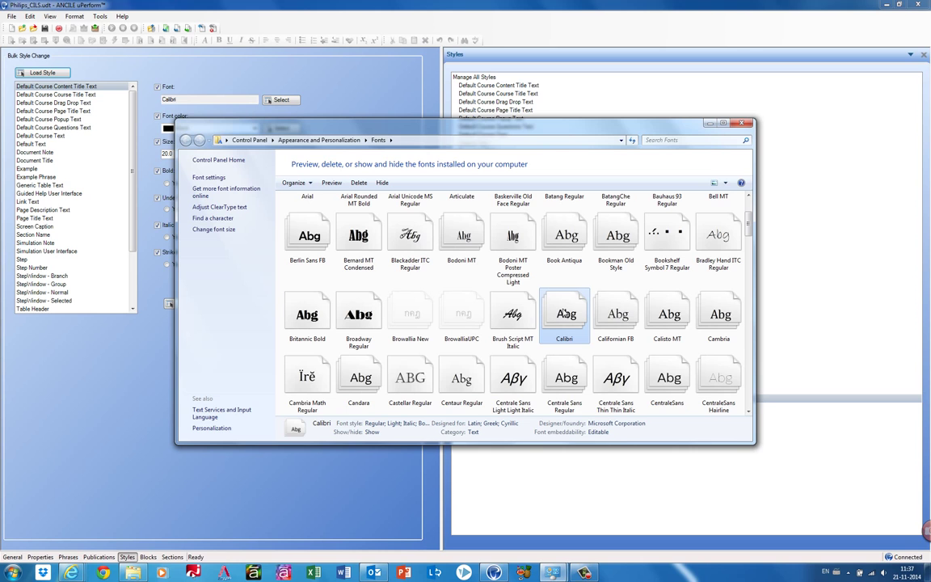
right_click(566, 316)
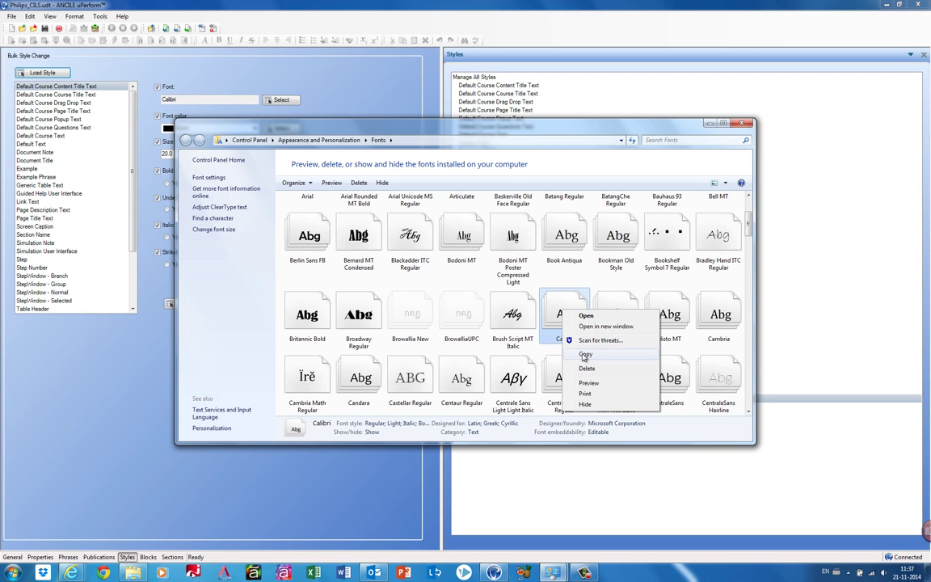
key(Escape)
click(744, 125)
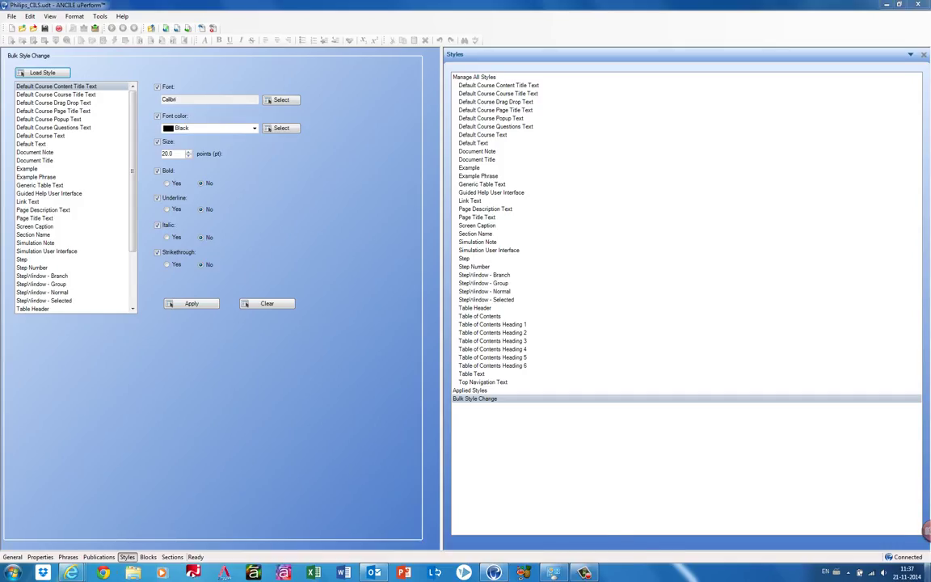
Paste the six Calibri font files into the empty desktop Fonts folder
click(926, 574)
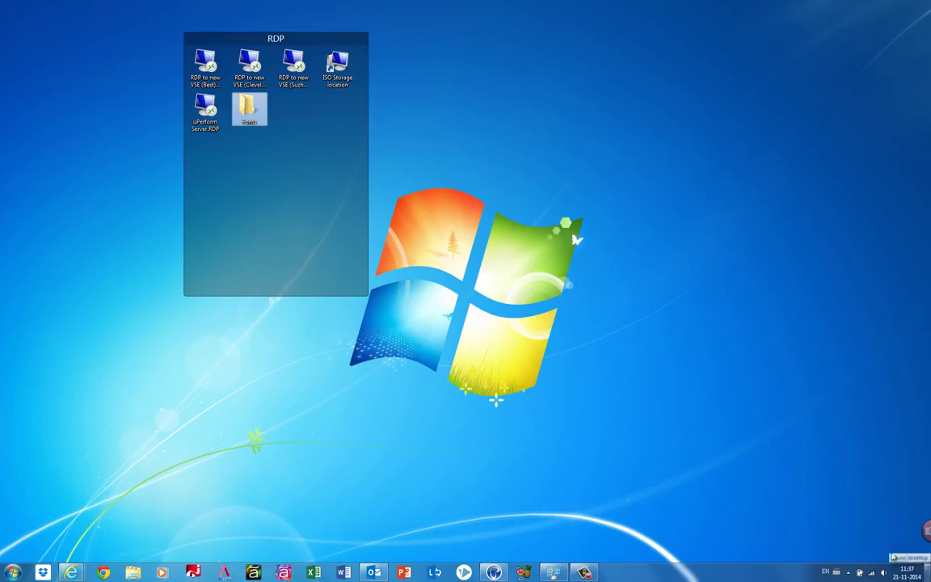
double_click(247, 111)
right_click(339, 122)
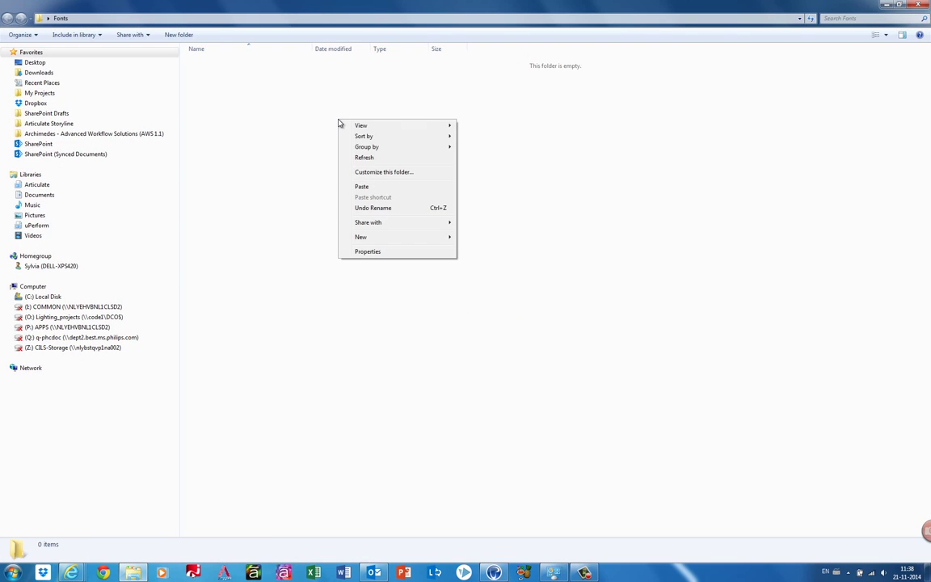
click(361, 186)
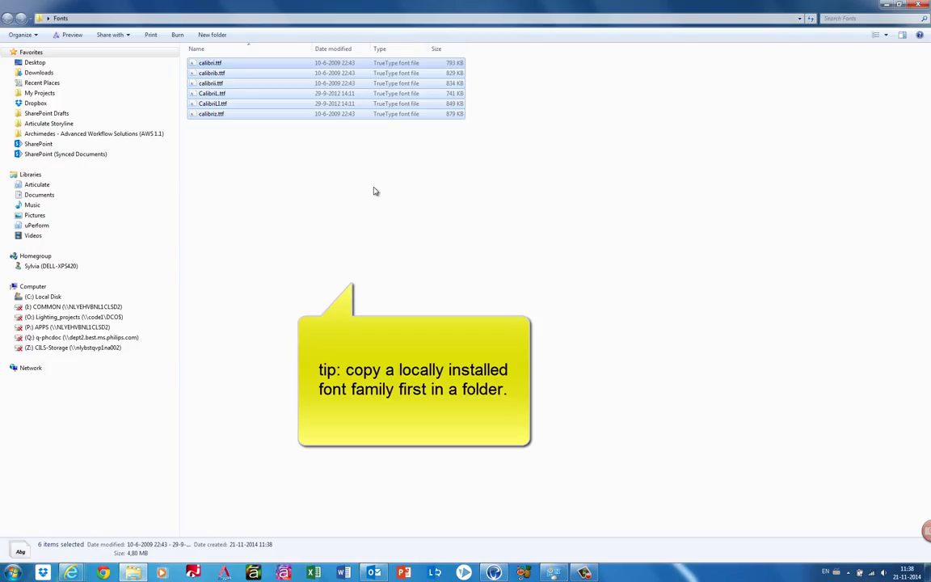
click(378, 189)
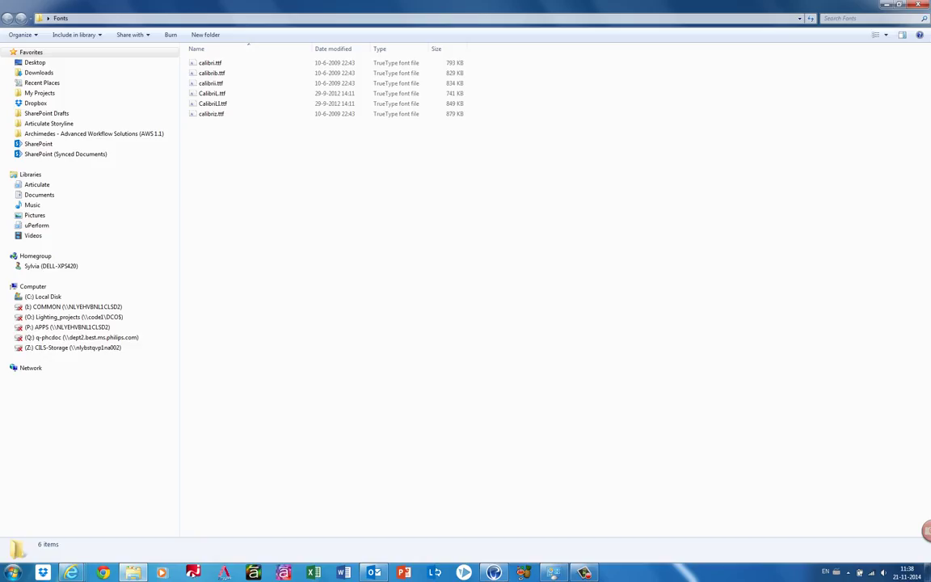
click(886, 4)
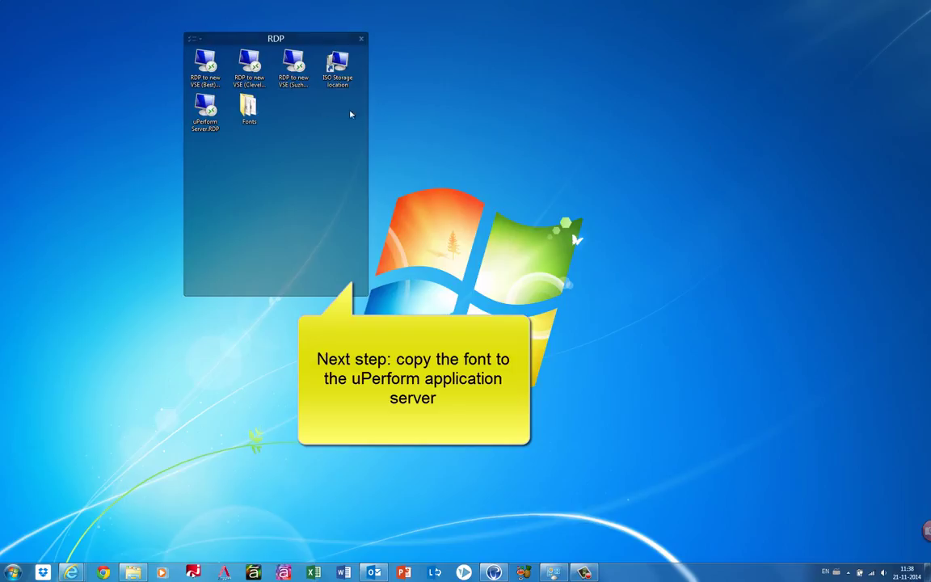
mouse_move(249, 109)
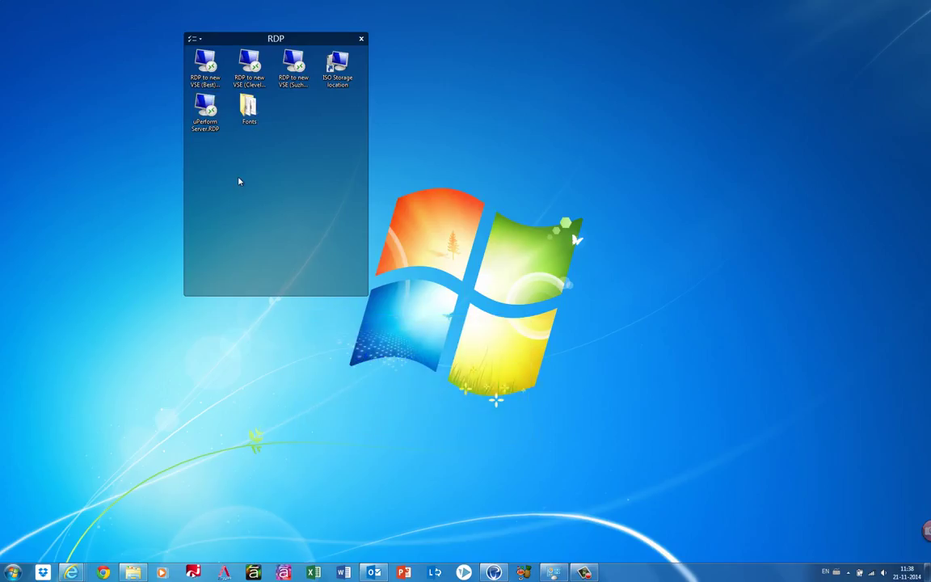
Edit uPerform Server.RDP so its Local Resources share local drives with the session
right_click(209, 109)
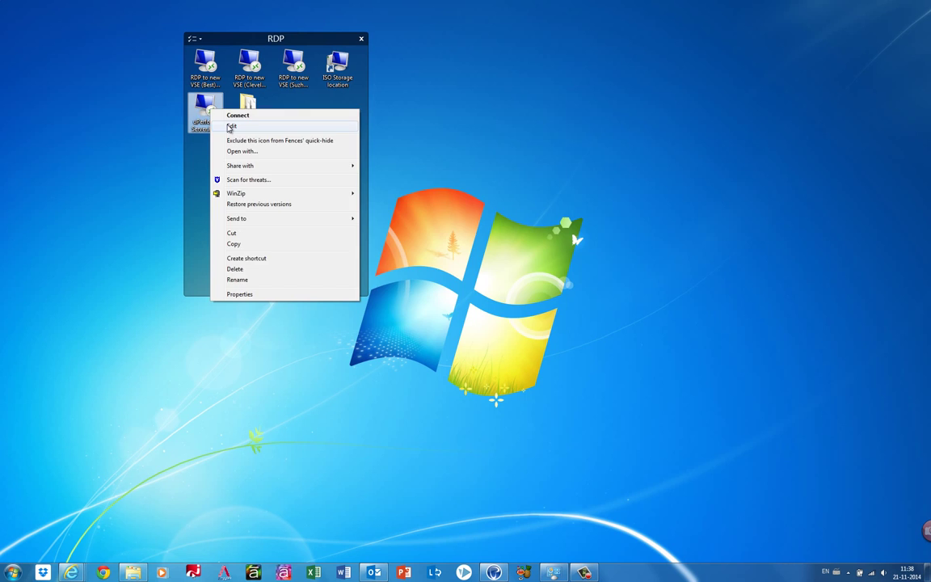
click(231, 126)
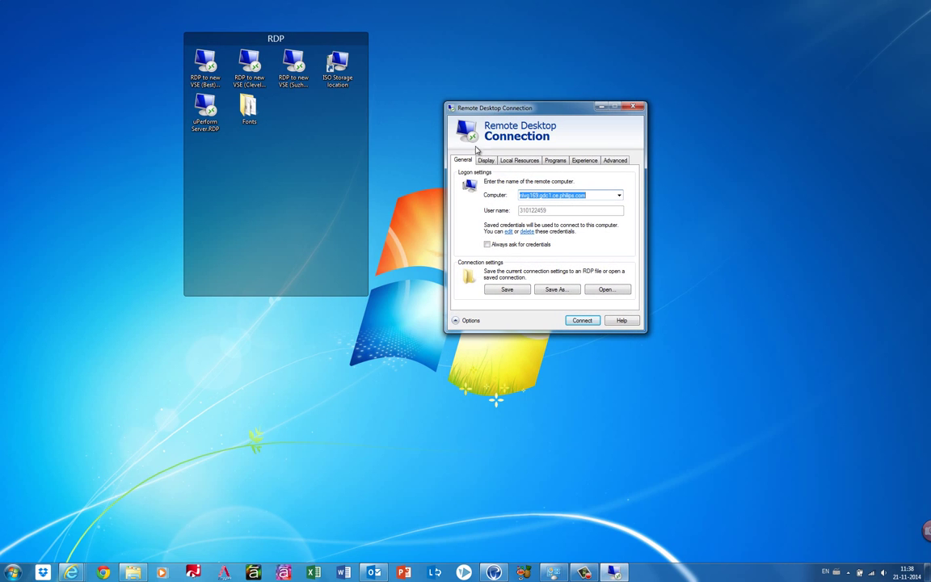
click(530, 161)
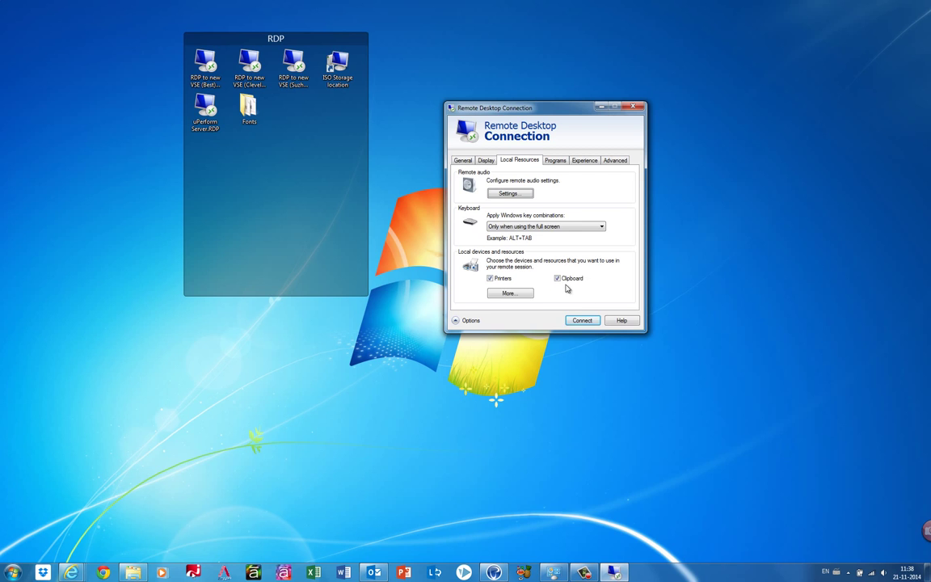
click(523, 293)
click(475, 233)
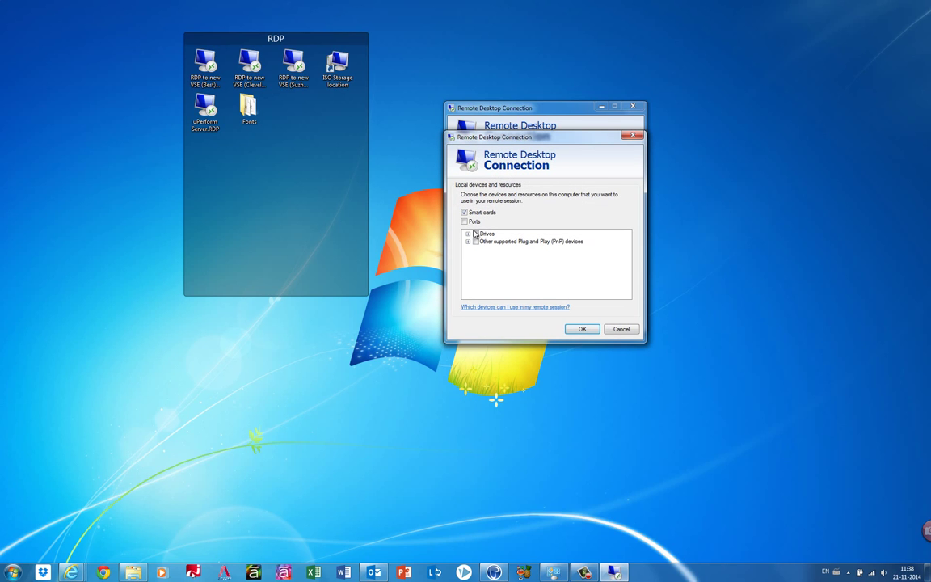
click(583, 331)
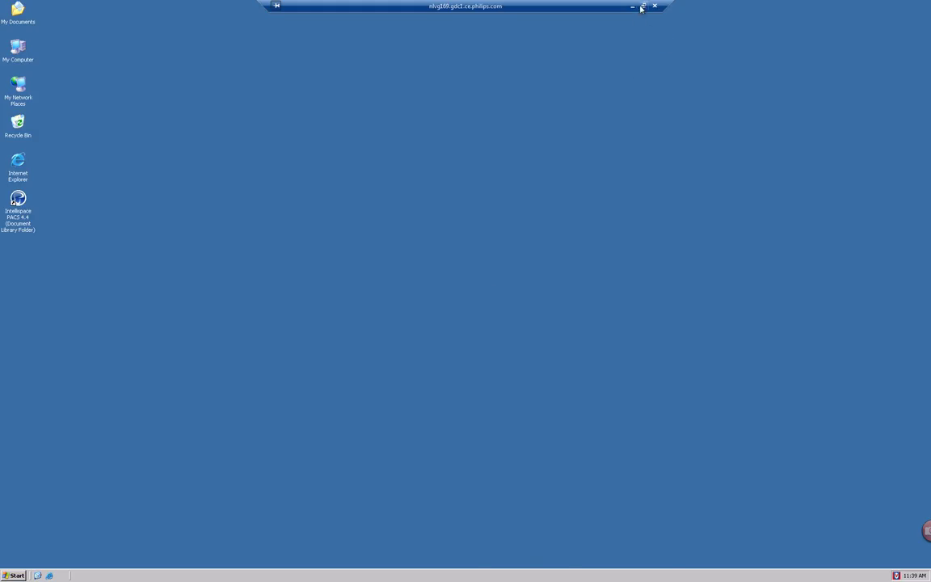
Copy the local Fonts folder onto the remote server's desktop
click(643, 6)
drag(233, 7, 608, 51)
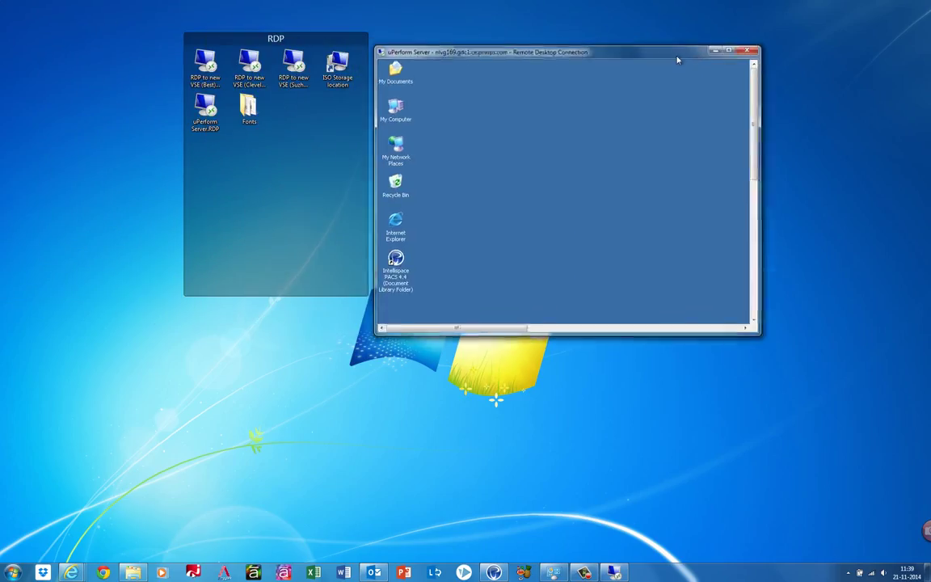
right_click(247, 108)
click(271, 254)
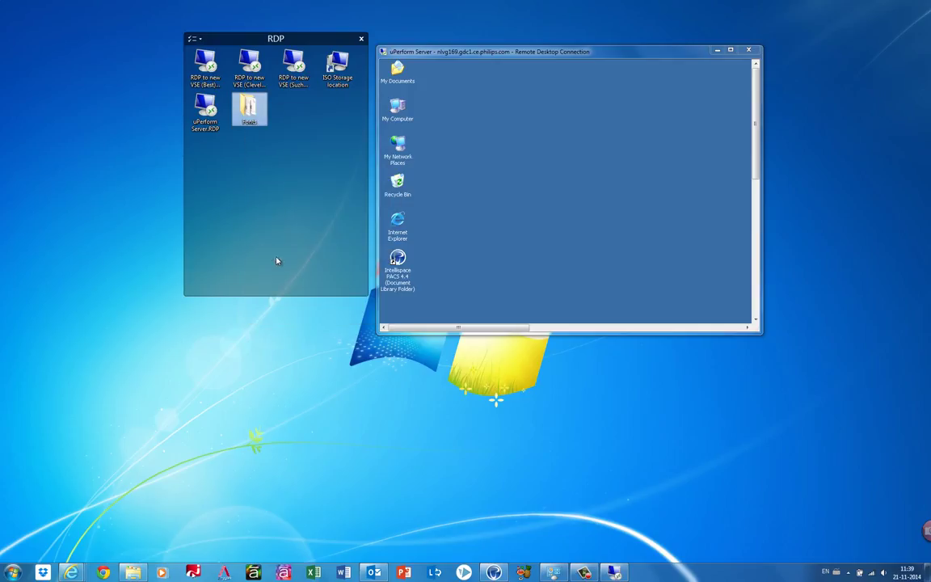
key(ctrl+v)
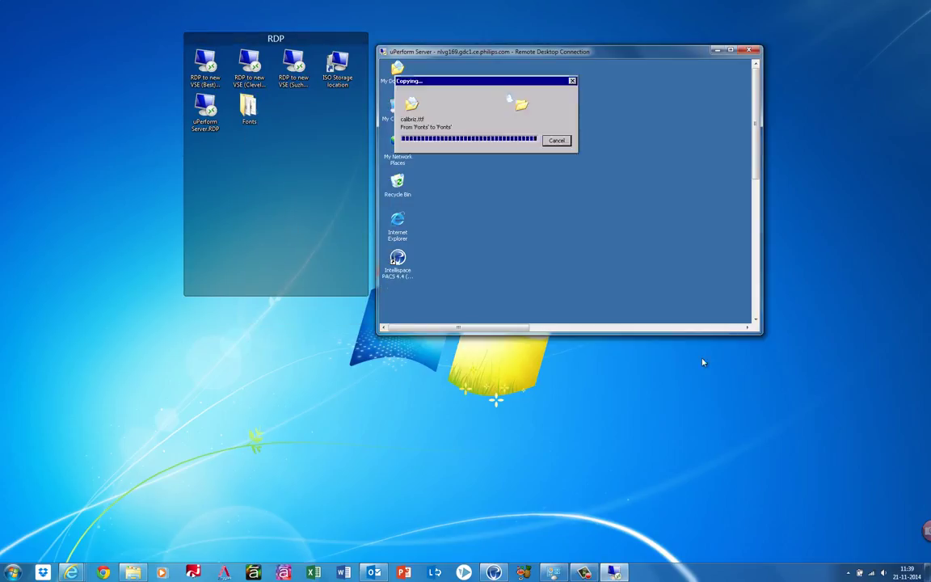
click(730, 50)
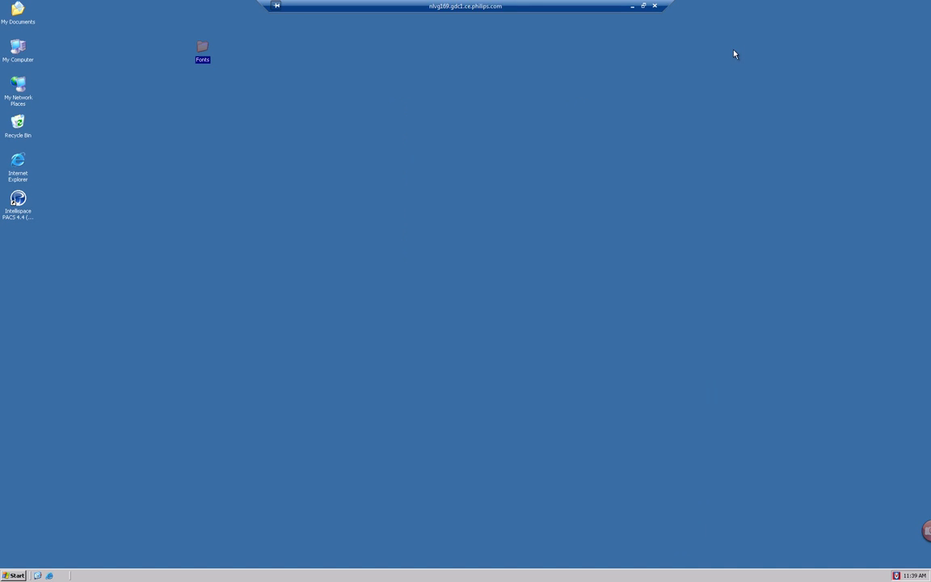
Open the server's Fonts folder and preview calibri.ttf
double_click(202, 46)
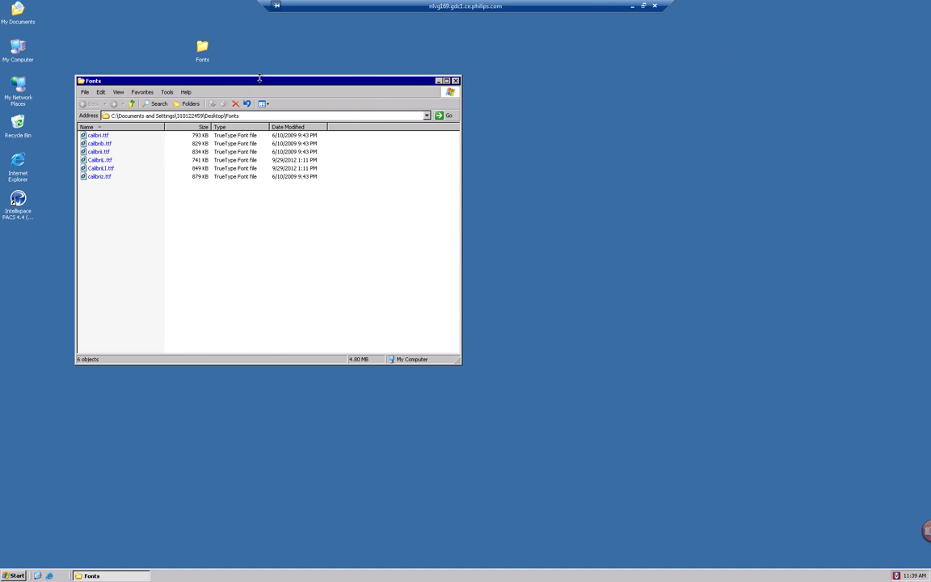
drag(276, 84, 444, 97)
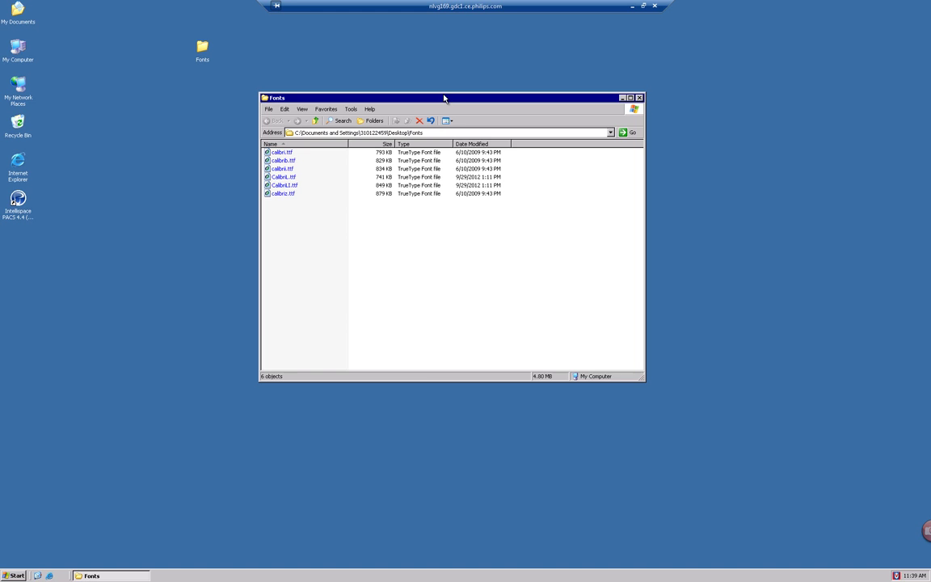
double_click(281, 152)
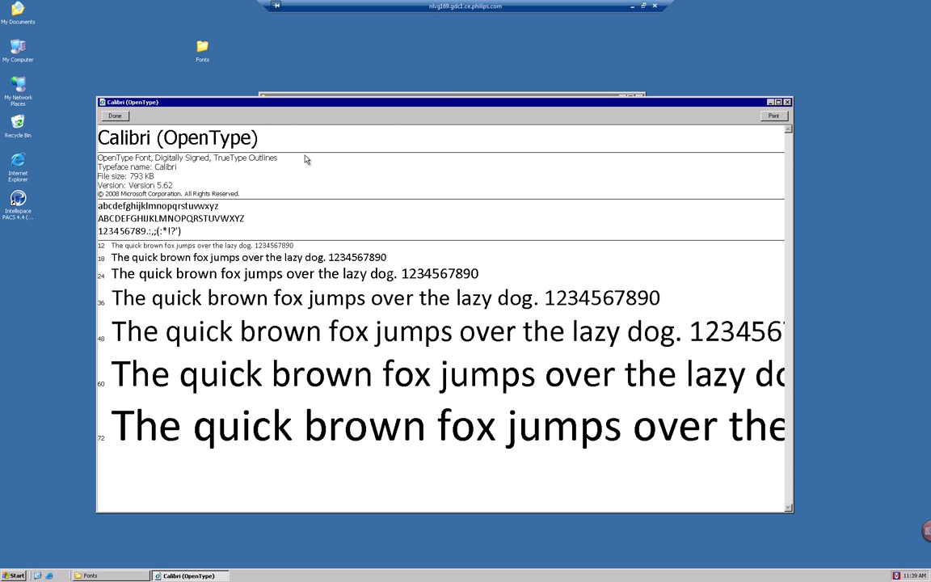
click(116, 115)
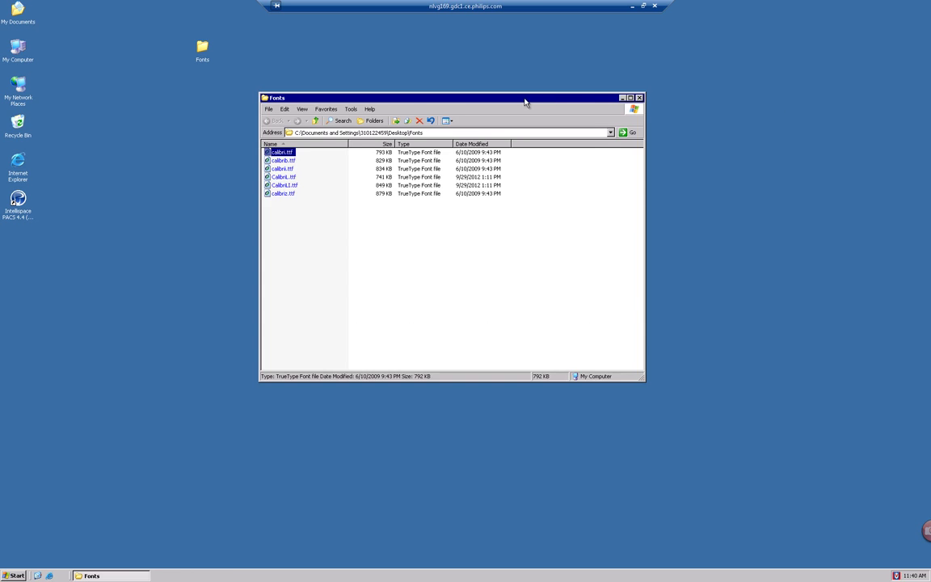
drag(526, 100, 675, 58)
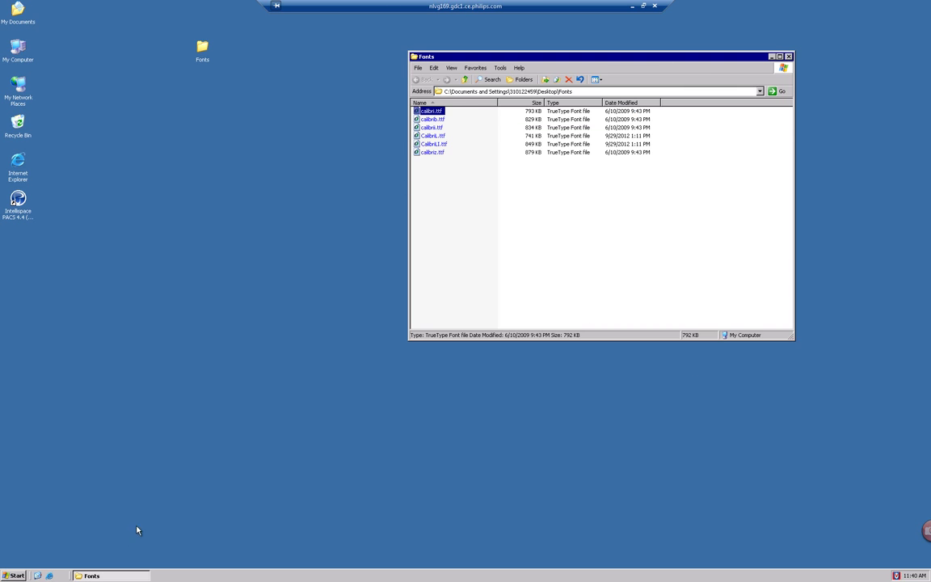
Open C:\WINDOWS\Fonts on the server via My Computer
click(15, 575)
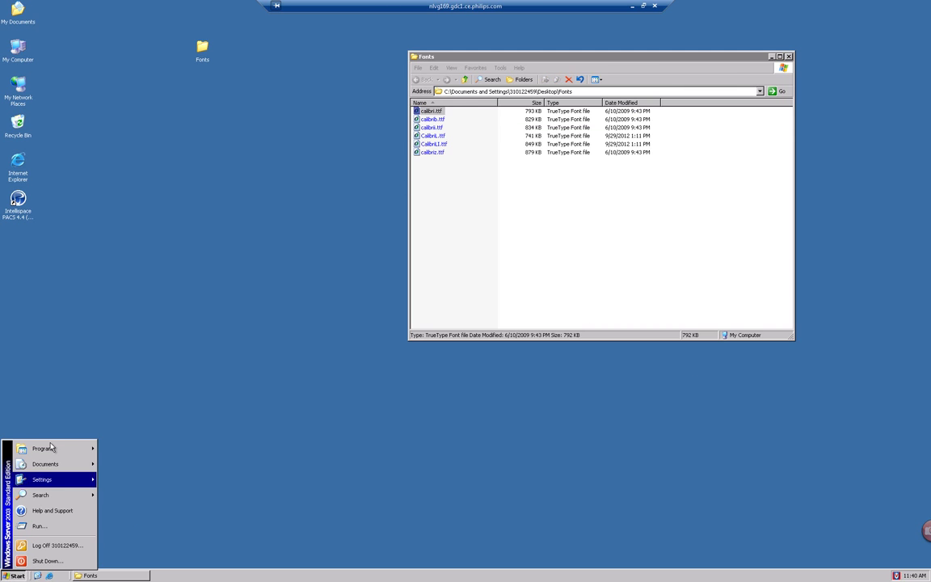
click(92, 159)
click(17, 49)
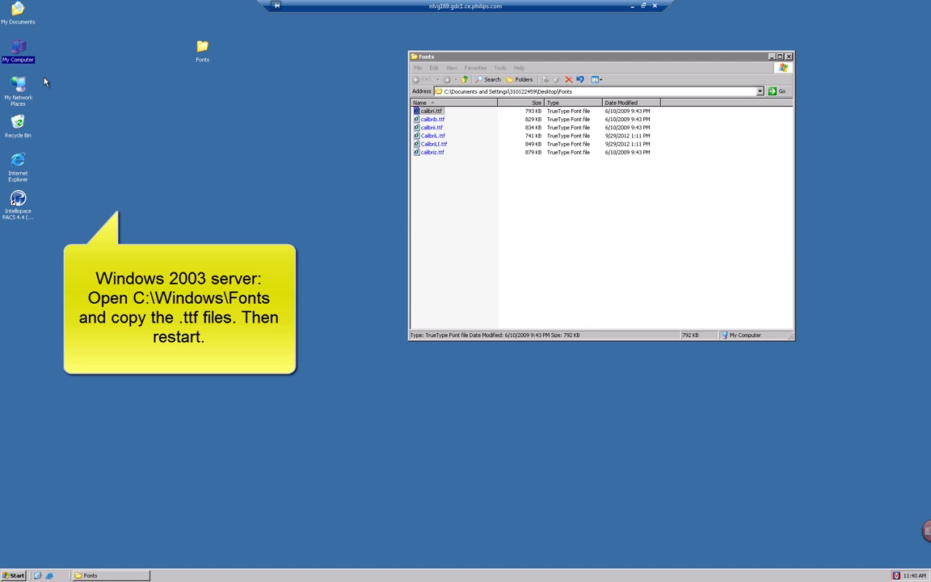
double_click(19, 55)
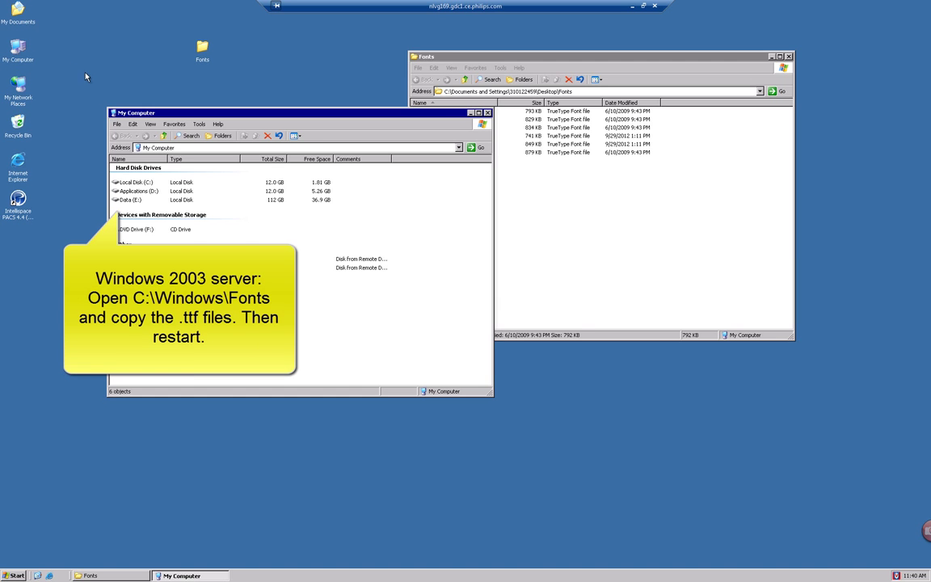
double_click(127, 181)
double_click(133, 249)
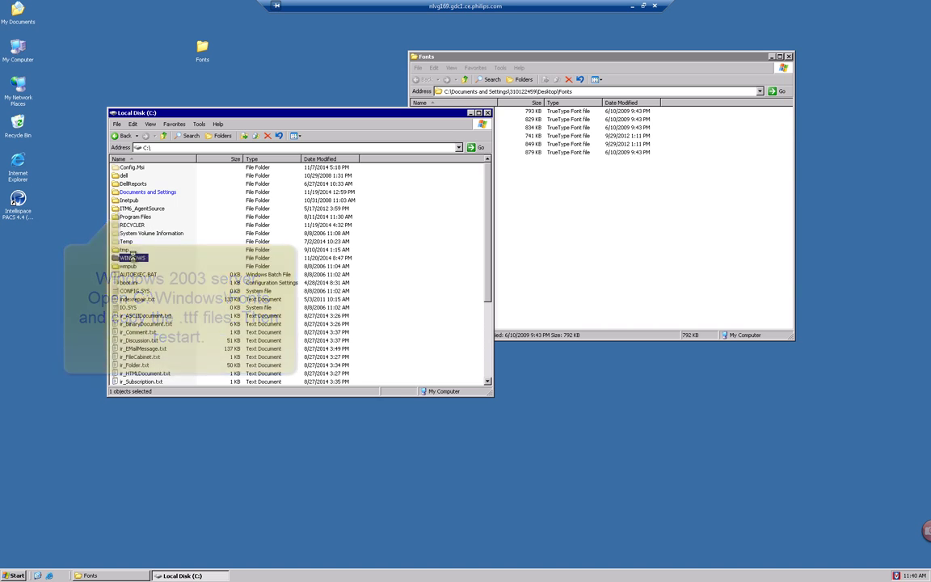
click(136, 242)
text(fonts)
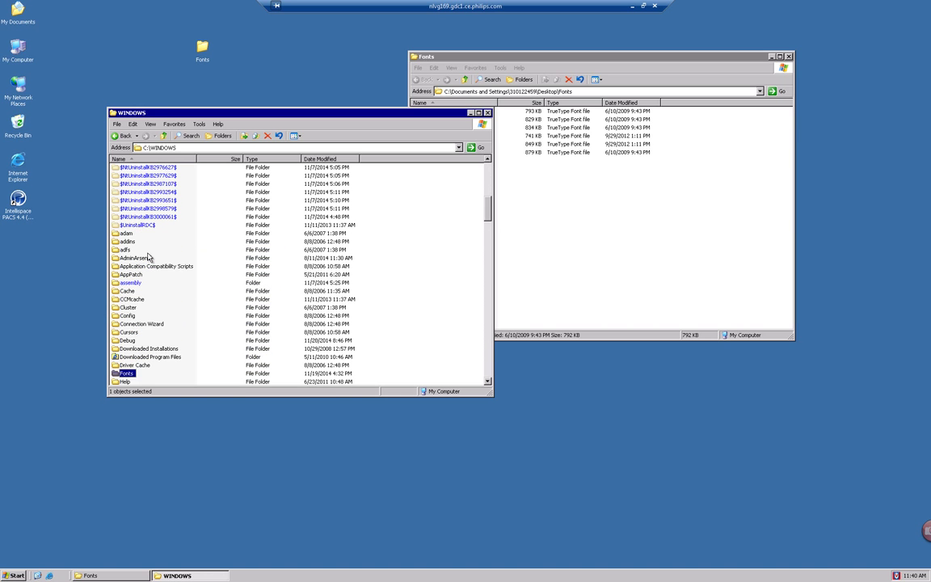
double_click(128, 375)
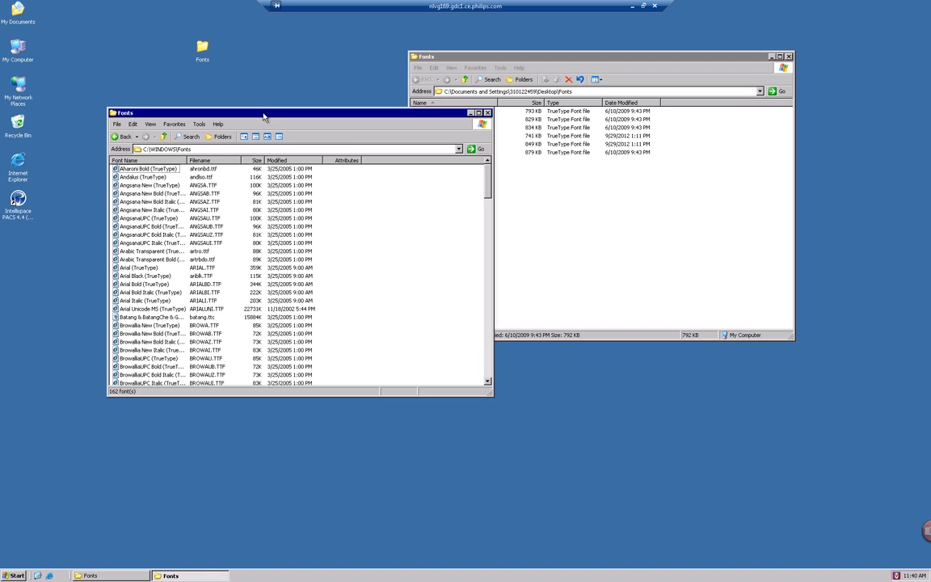
drag(267, 112, 185, 102)
Select the six Calibri font files, then close the desktop and system Fonts folders
drag(492, 171, 416, 104)
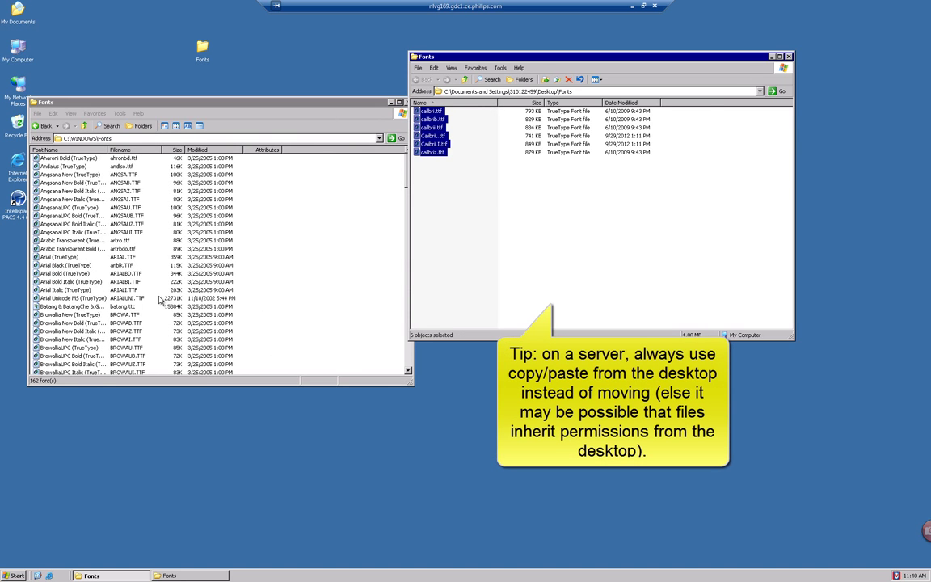
click(788, 57)
drag(343, 105, 468, 125)
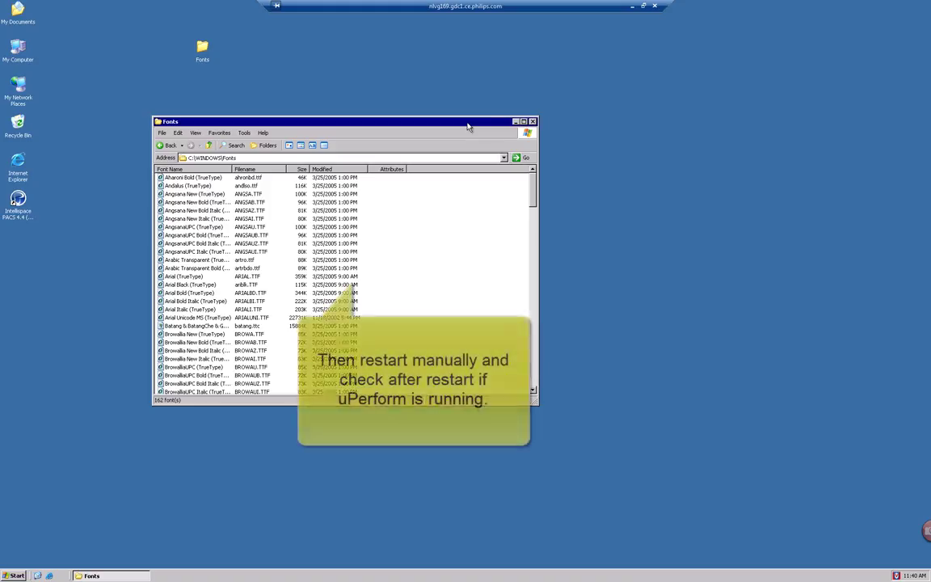
click(532, 122)
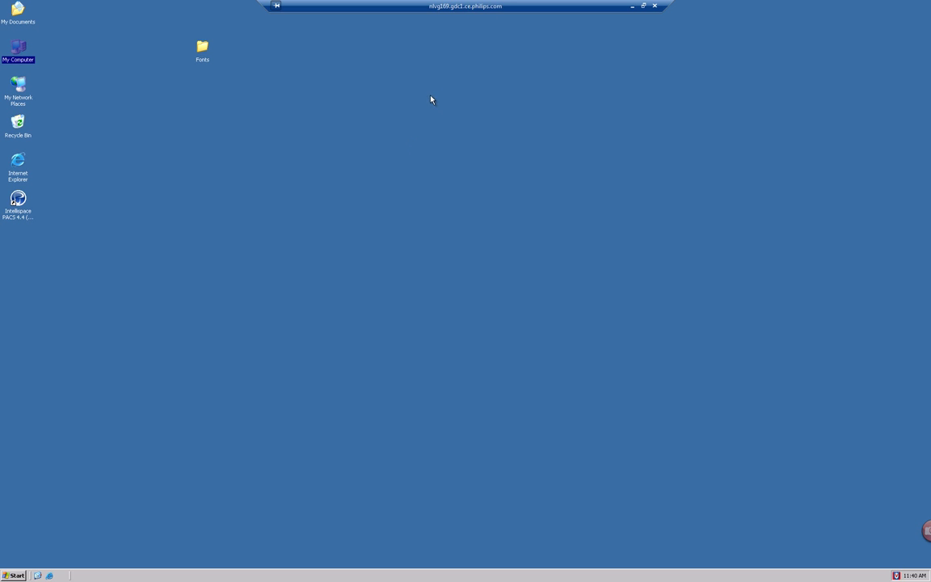
Return to uPerform and close the Philips_CILS template without saving
click(643, 6)
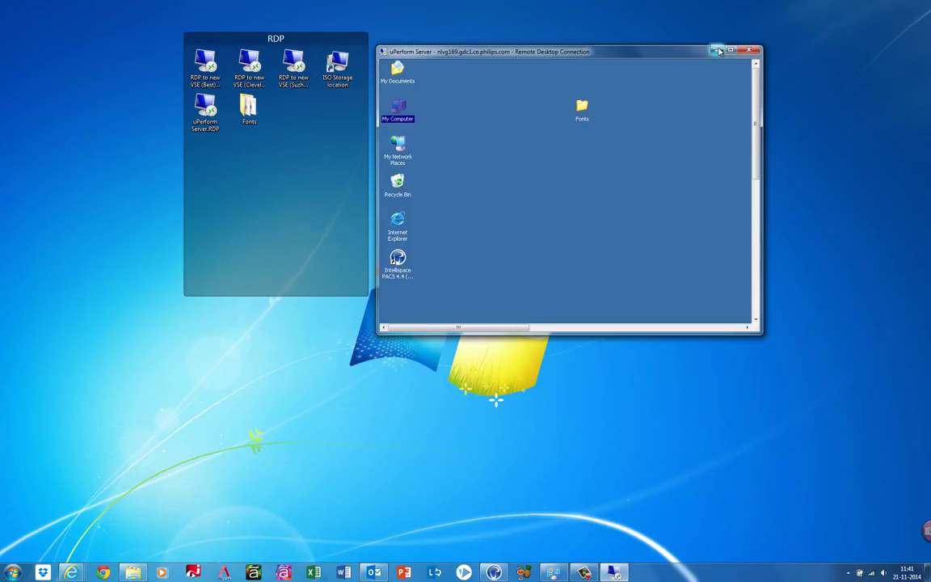
click(718, 51)
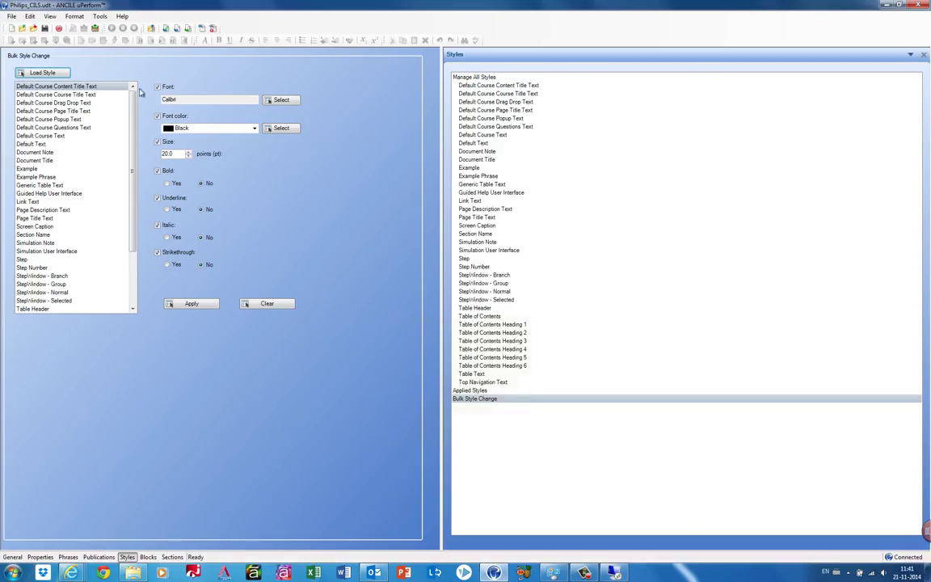
click(35, 29)
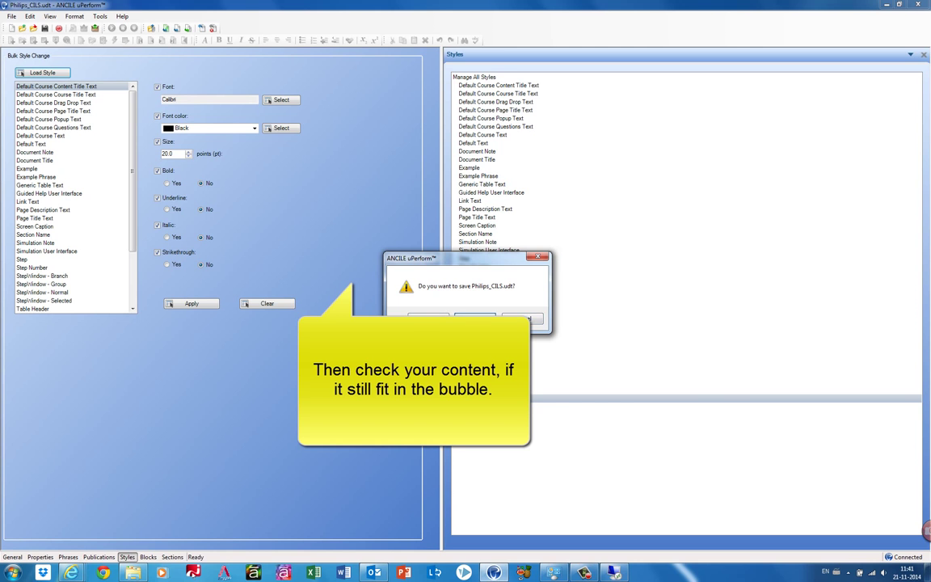
click(474, 318)
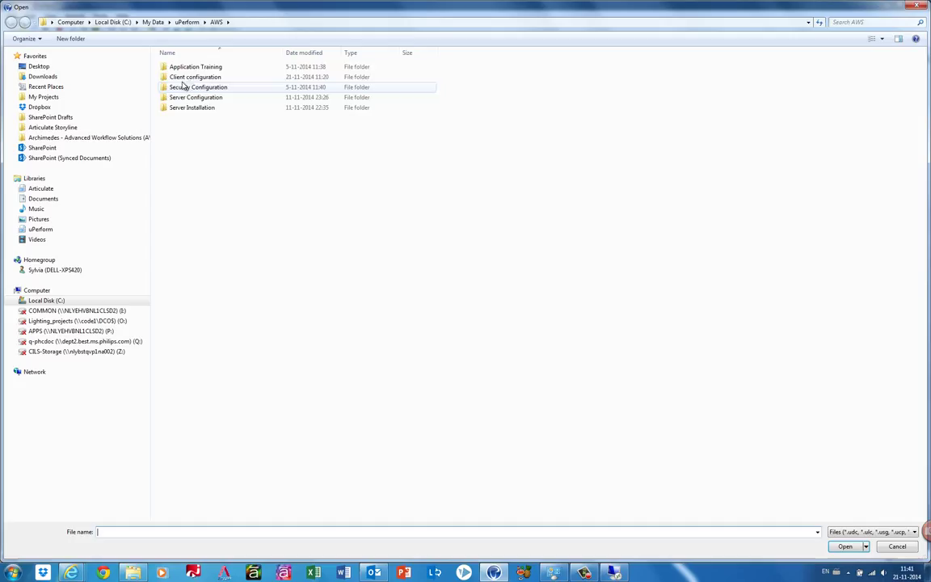
Select the Tutorial-01-AWS-Reading Counters and Worklists .udc file in Open From Server
double_click(184, 67)
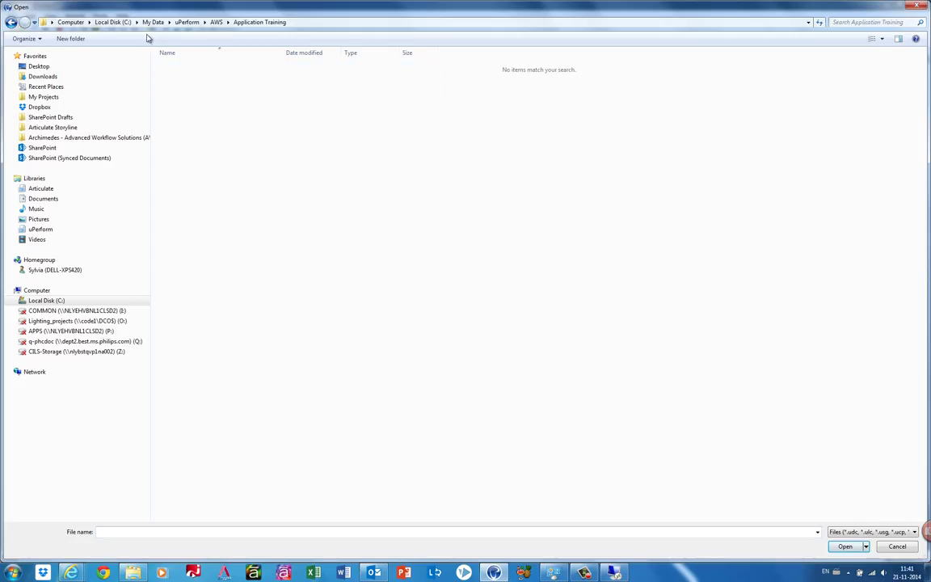
key(Escape)
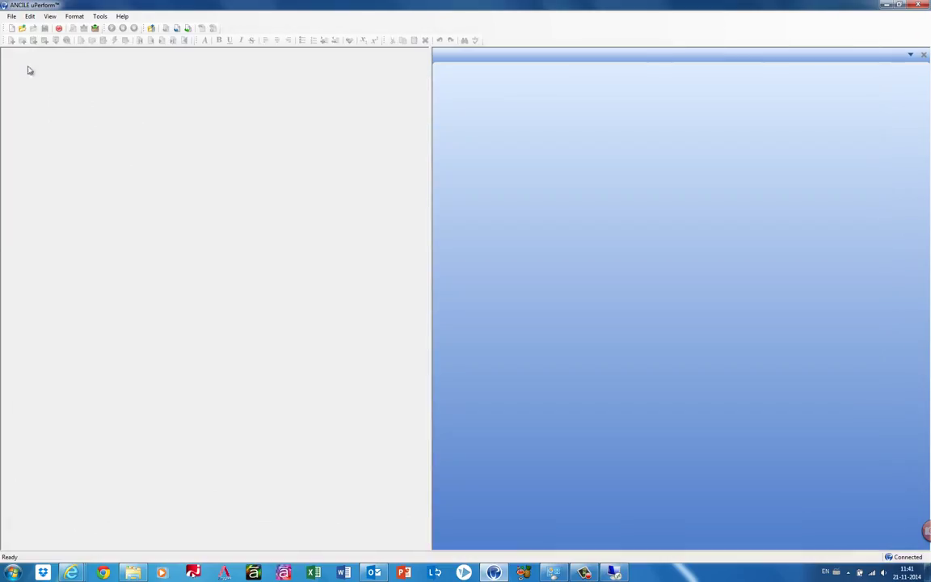
click(12, 16)
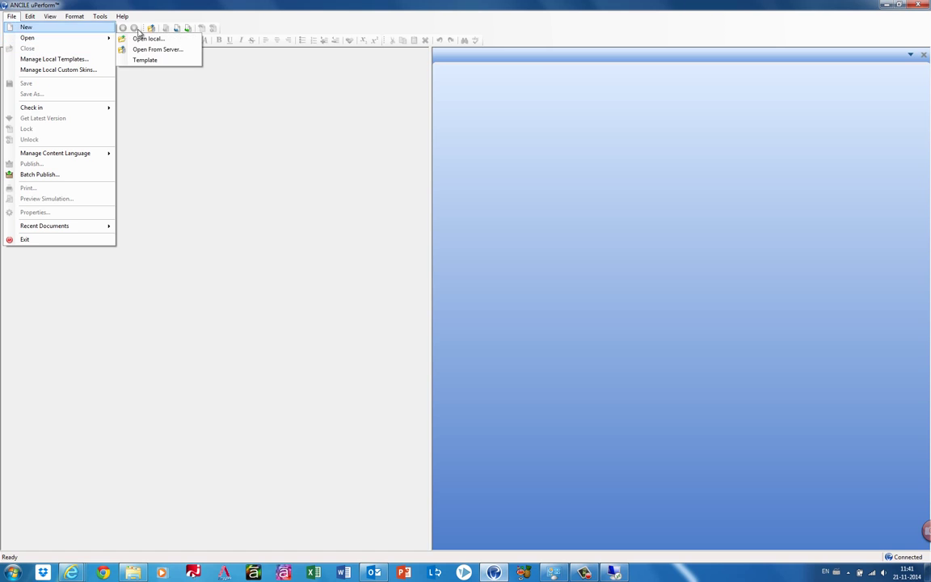
click(152, 47)
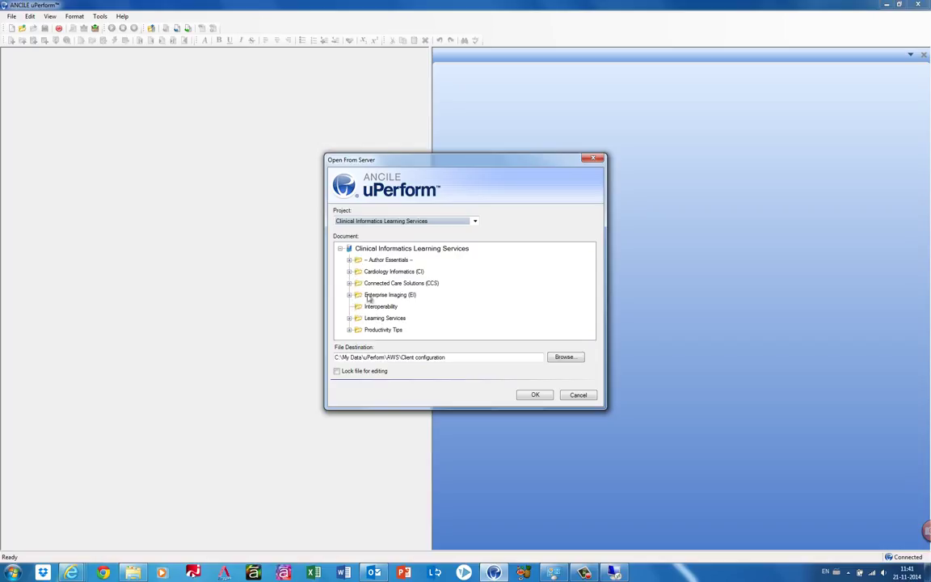
click(350, 297)
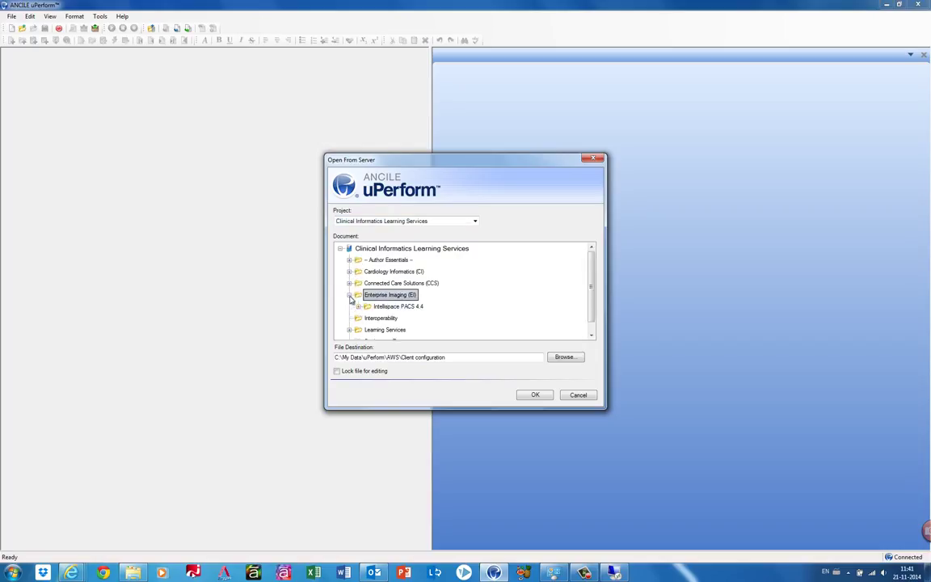
click(361, 308)
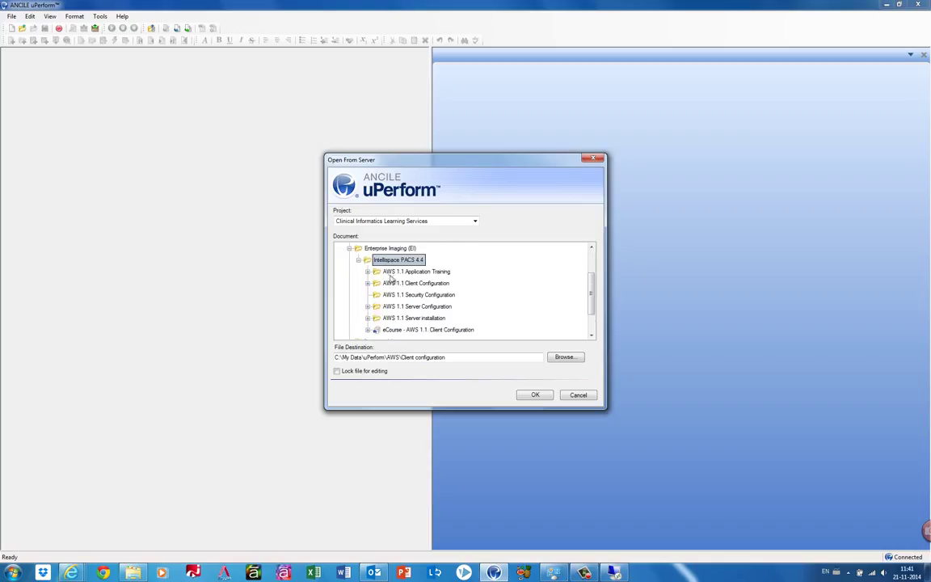
click(369, 275)
click(369, 275)
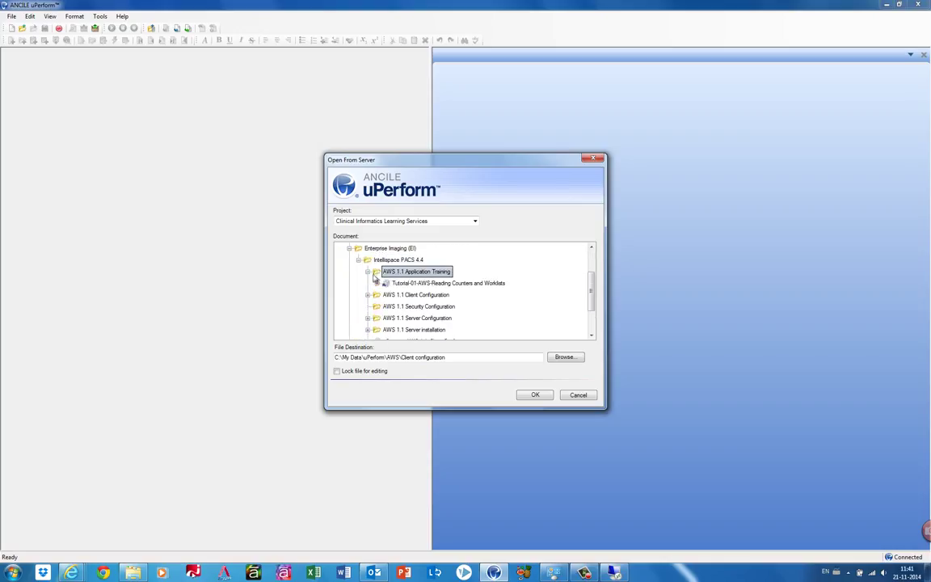
click(379, 285)
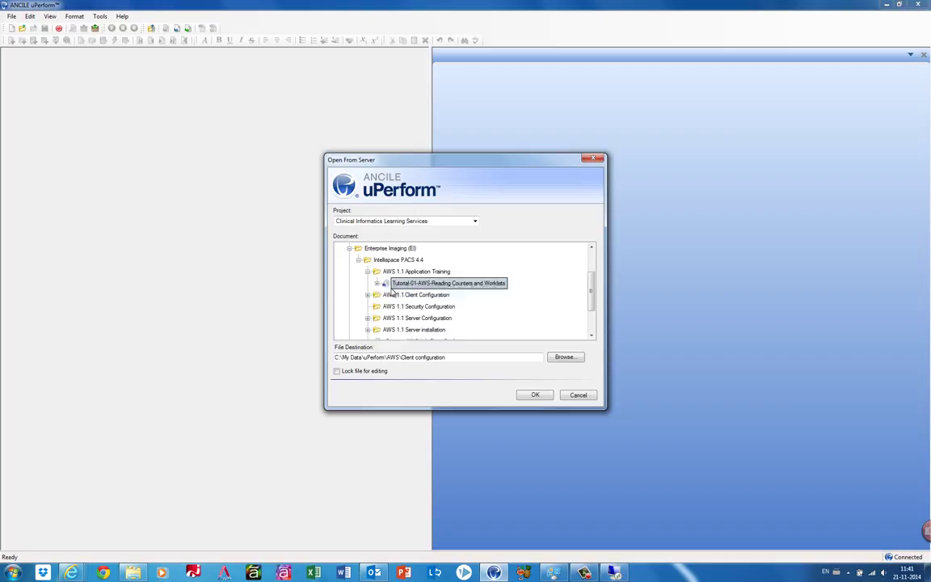
click(377, 284)
click(408, 295)
Open the Tutorial-01 simulation and apply Auto Size Note to the callouts on steps 2 and 3
click(535, 394)
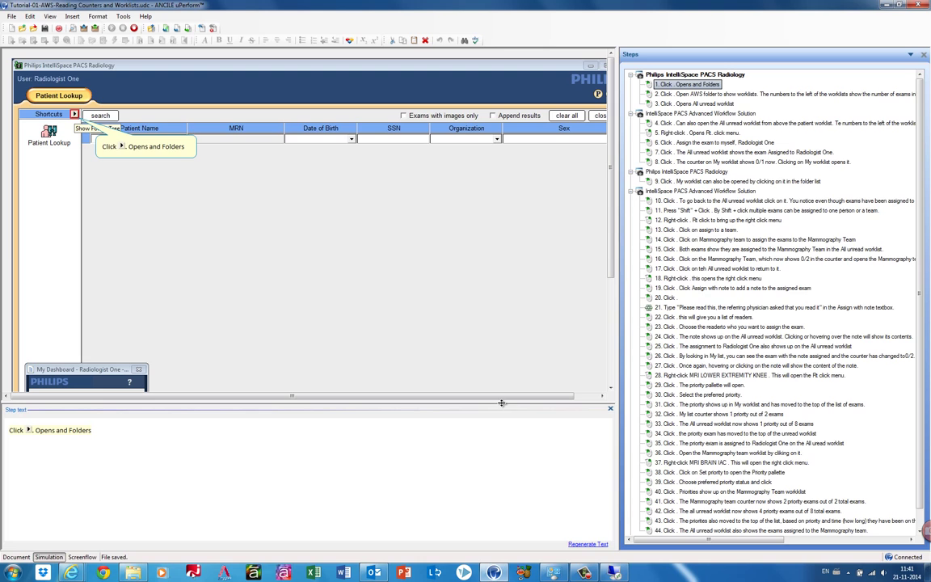
click(703, 94)
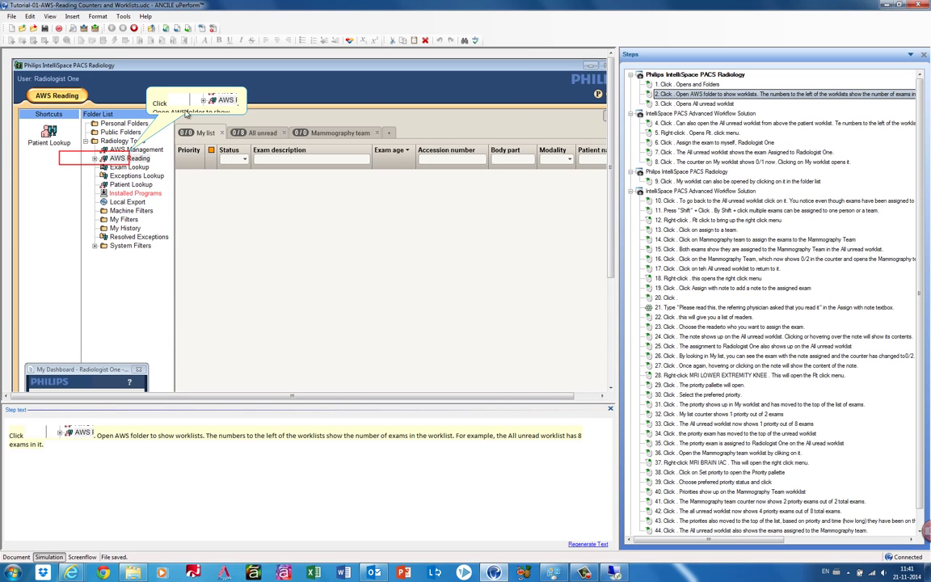
right_click(168, 104)
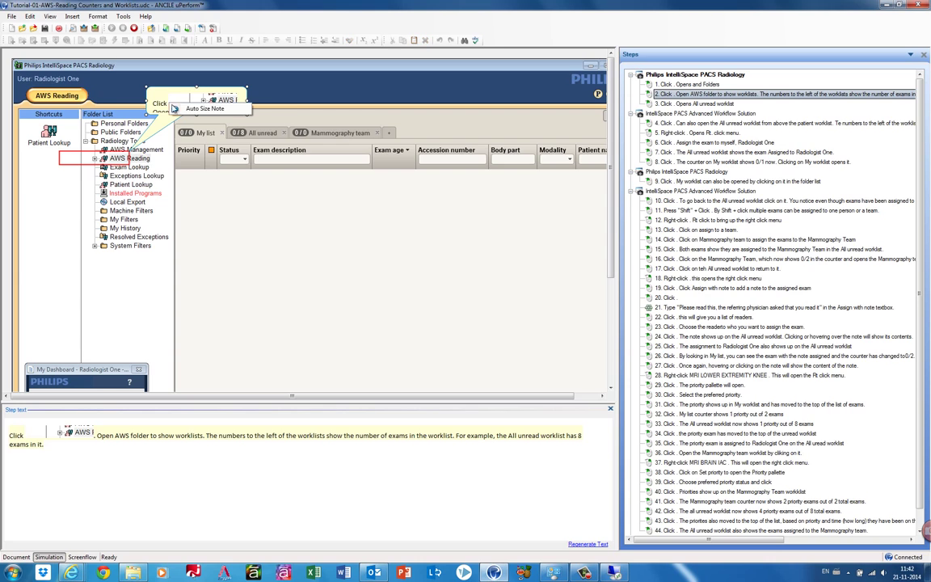
click(191, 110)
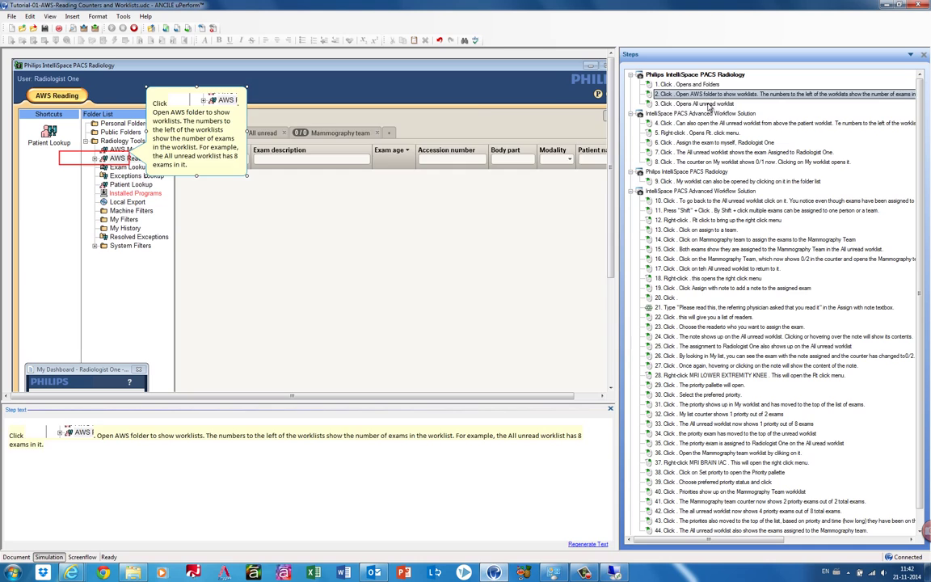
key(Down)
right_click(191, 118)
click(212, 124)
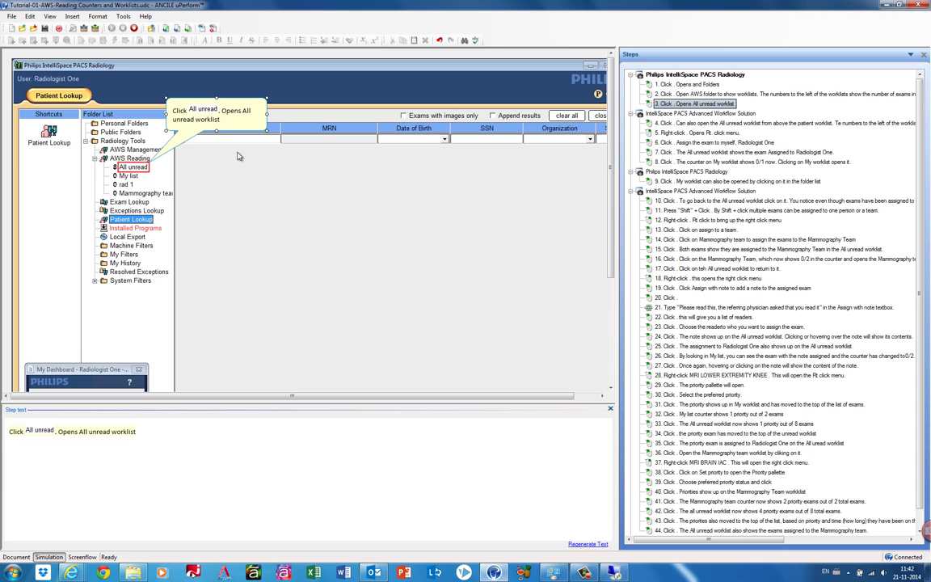
mouse_move(71, 572)
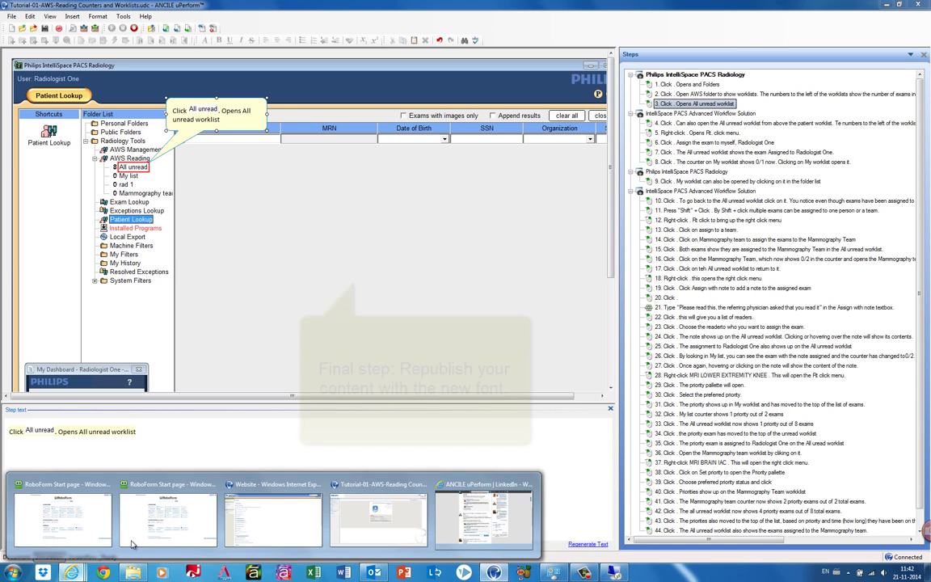
Queue the AWS 1.1 Application Training folder's documents for immediate publishing on uPerform Server
click(273, 517)
click(243, 152)
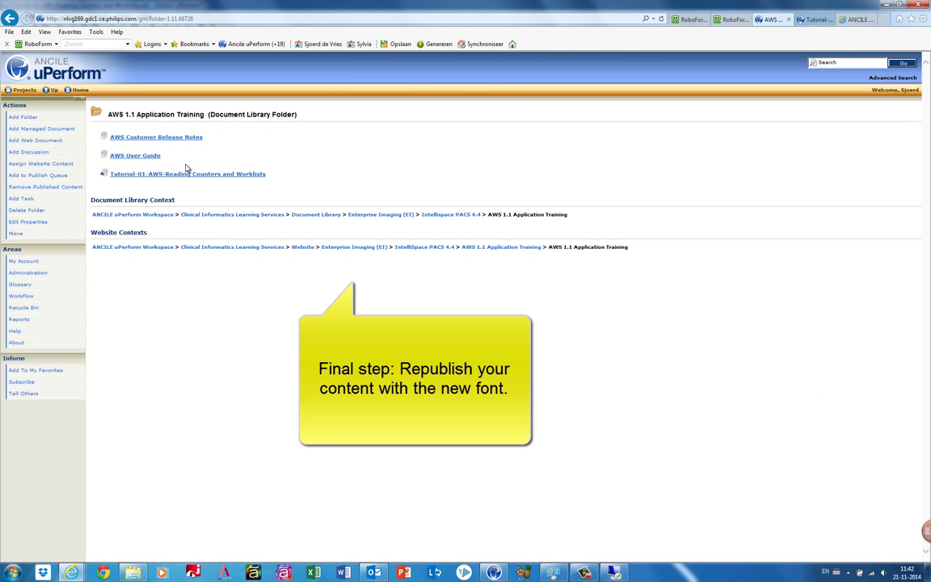
click(37, 175)
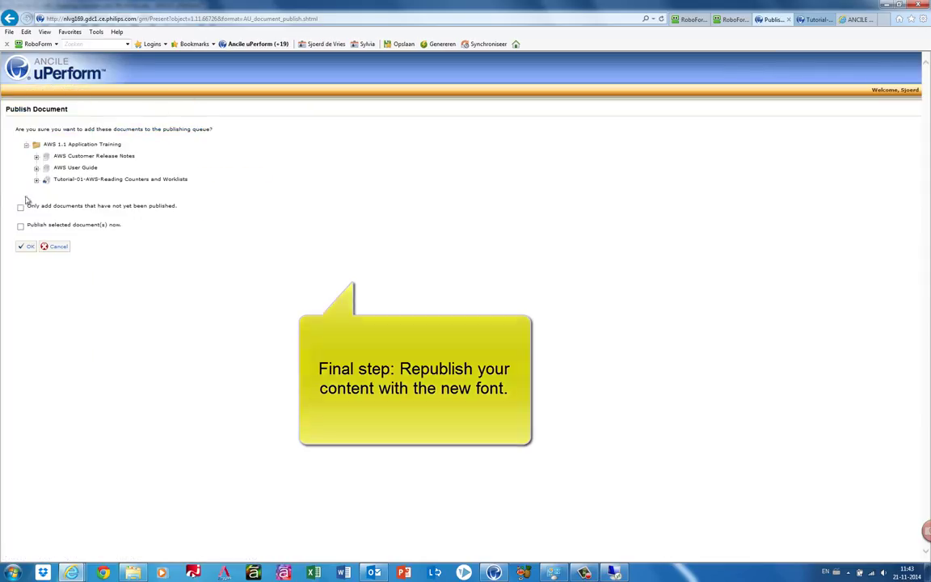
click(21, 227)
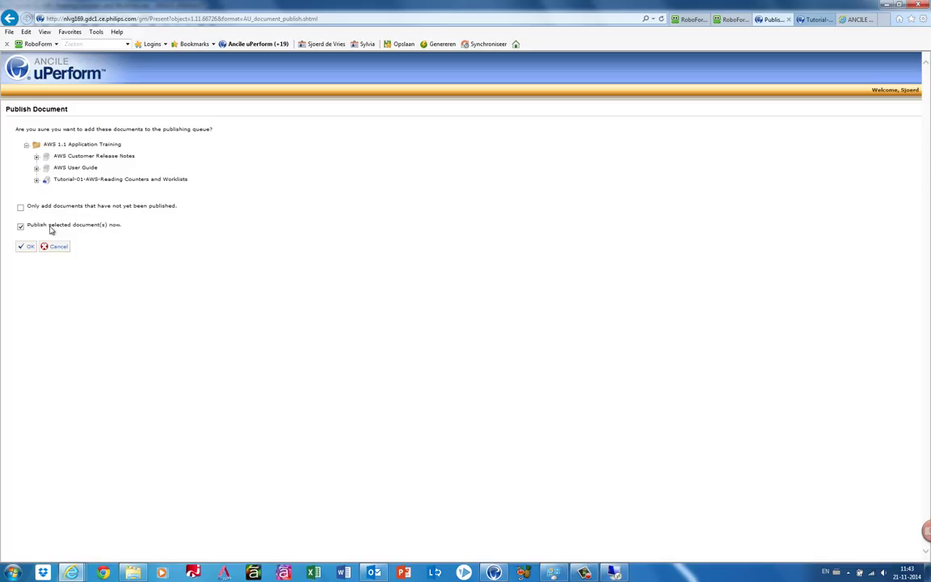
click(30, 248)
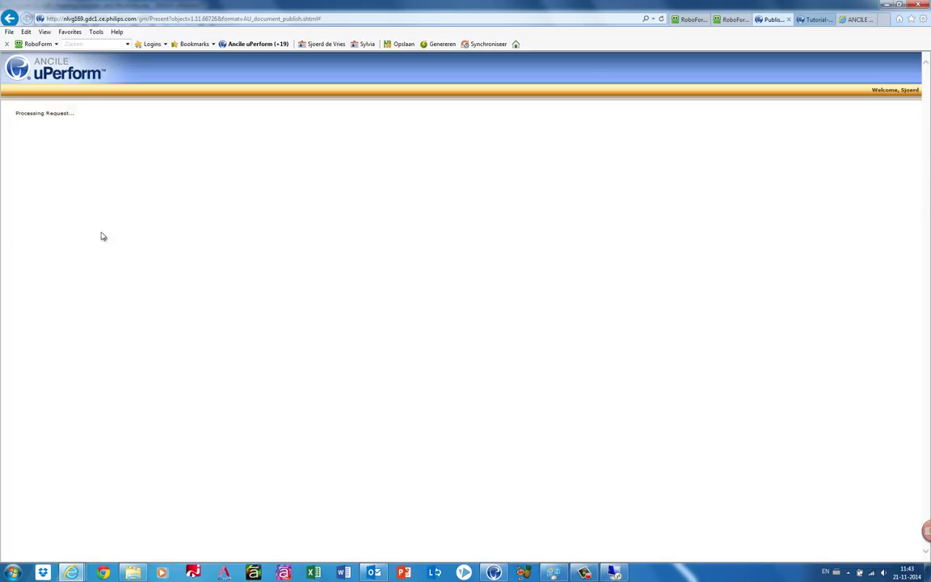